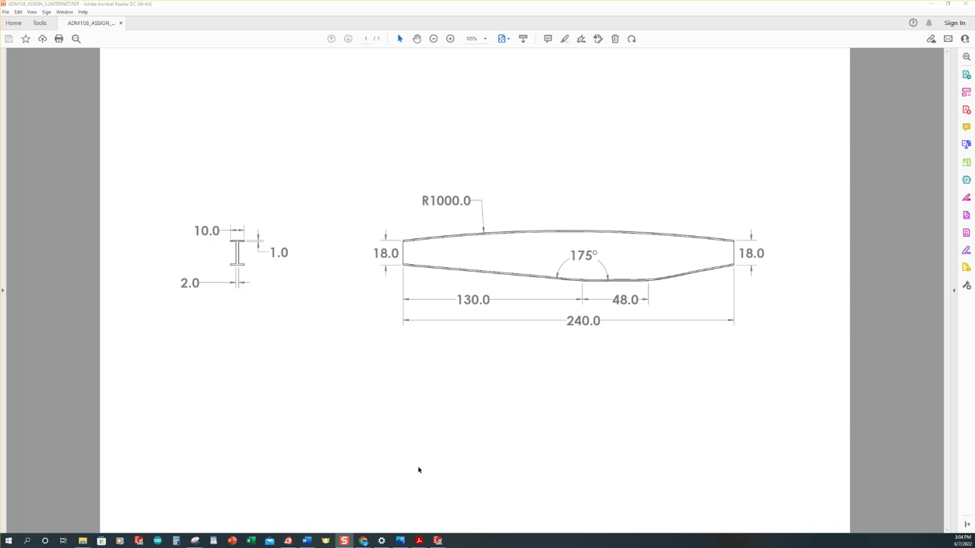
Switch to SOLIDWORKS and create a new part document
left_click(438, 541)
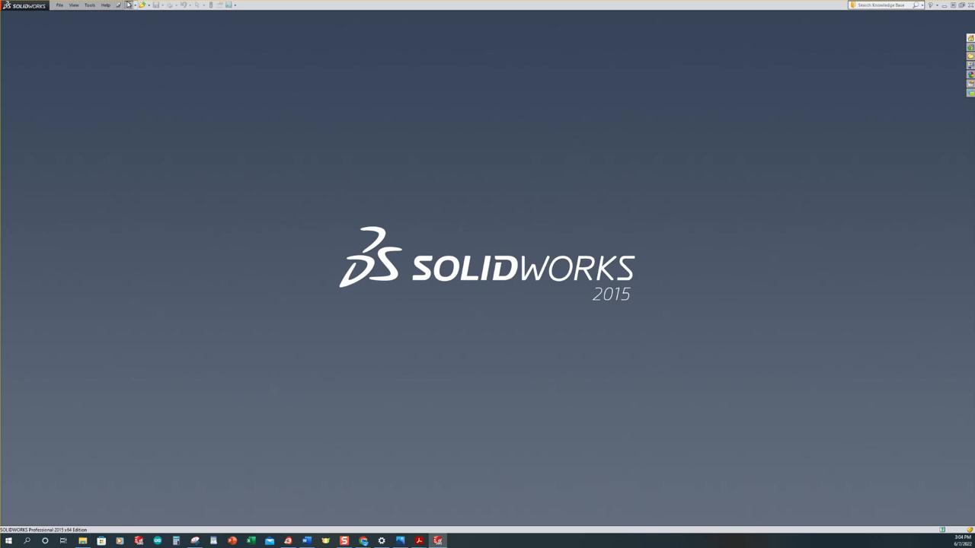
left_click(129, 5)
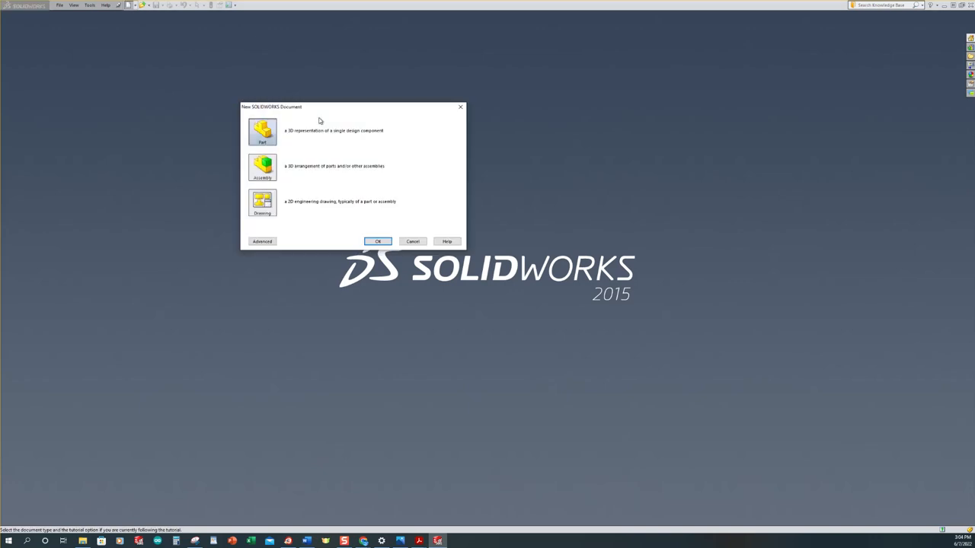
left_click(376, 241)
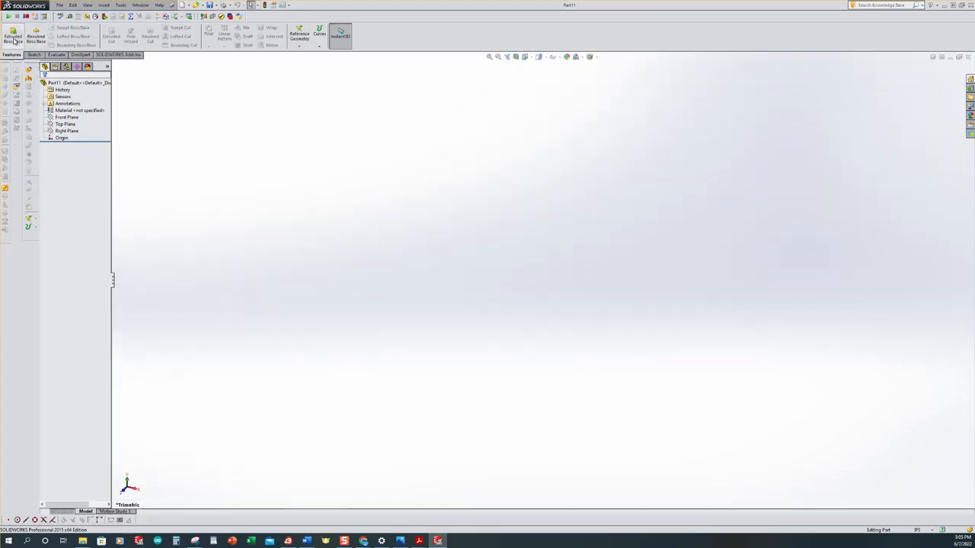
Start a new sketch on the Front Plane
left_click(33, 55)
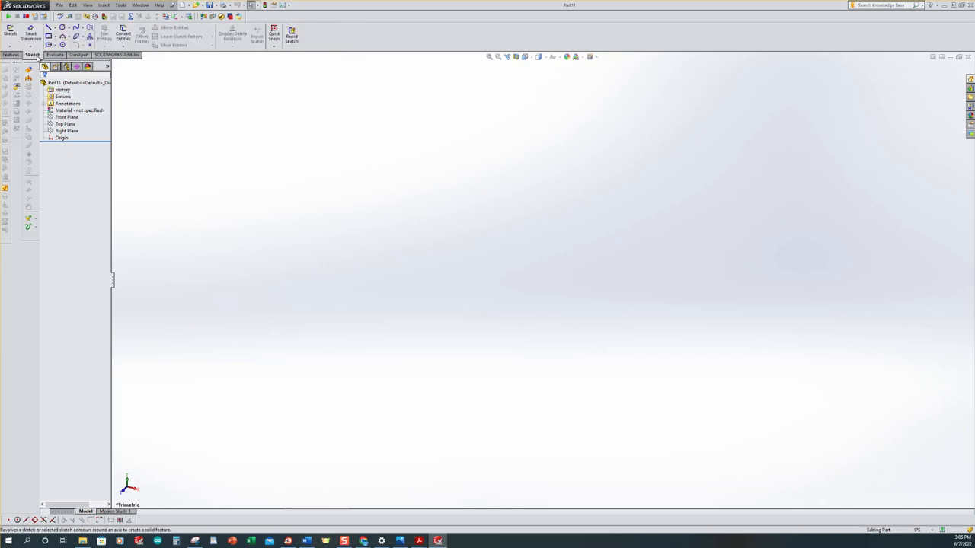
left_click(11, 34)
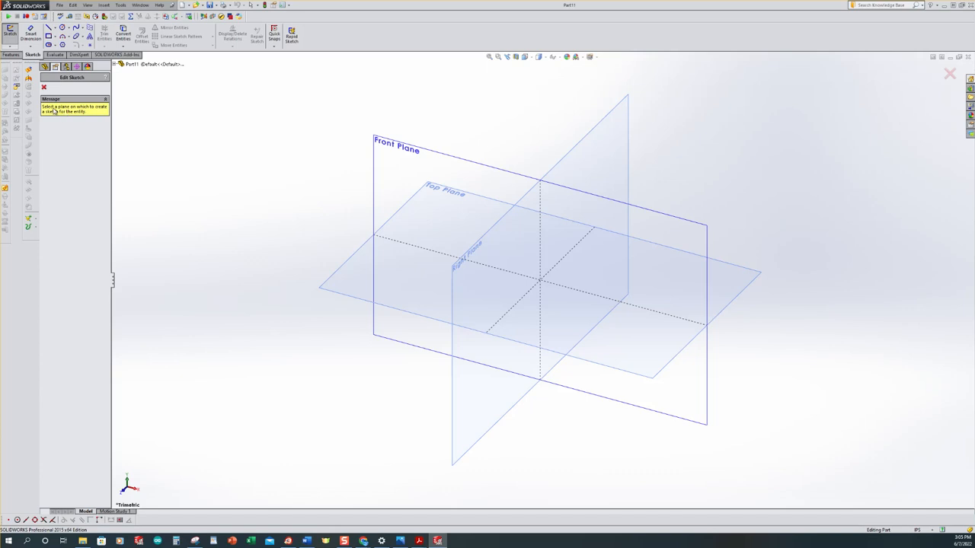
left_click(381, 145)
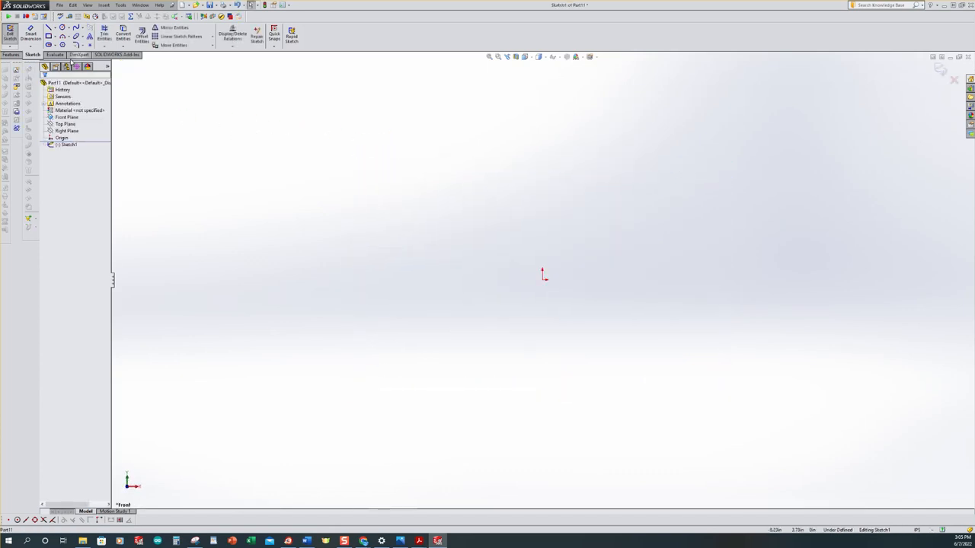
Sketch two vertical centerlines about 1.9 in long and 8.1 in apart, one on each side of the origin, with level lower ends
left_click(54, 29)
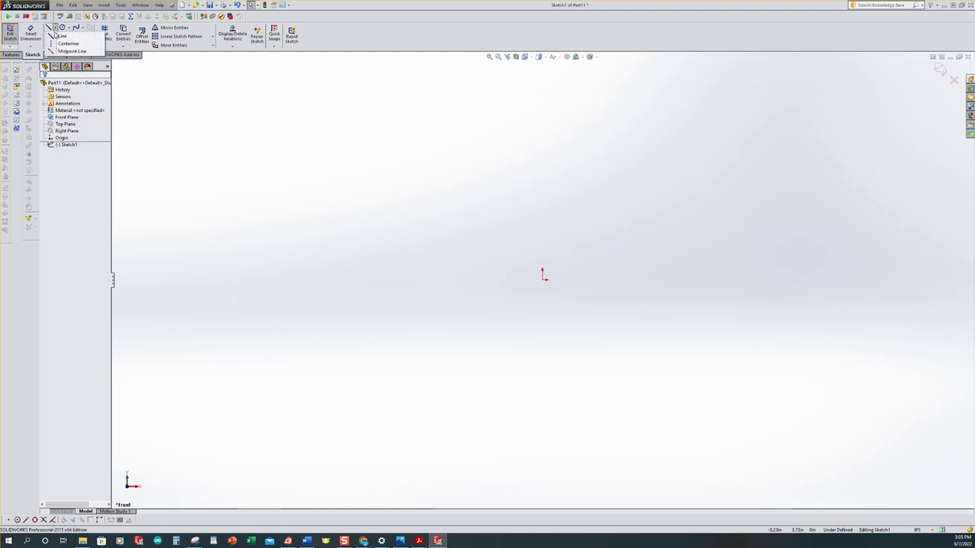
left_click(53, 44)
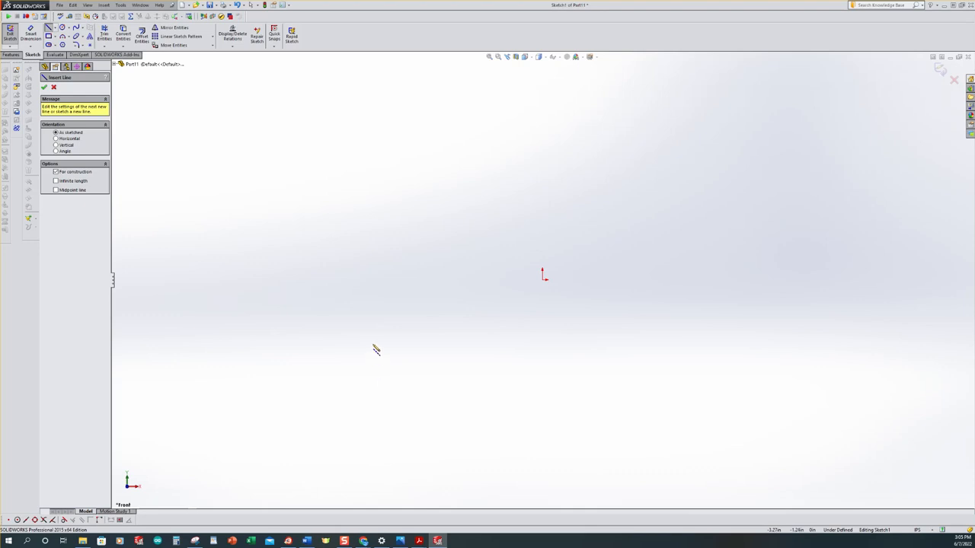
left_click(377, 326)
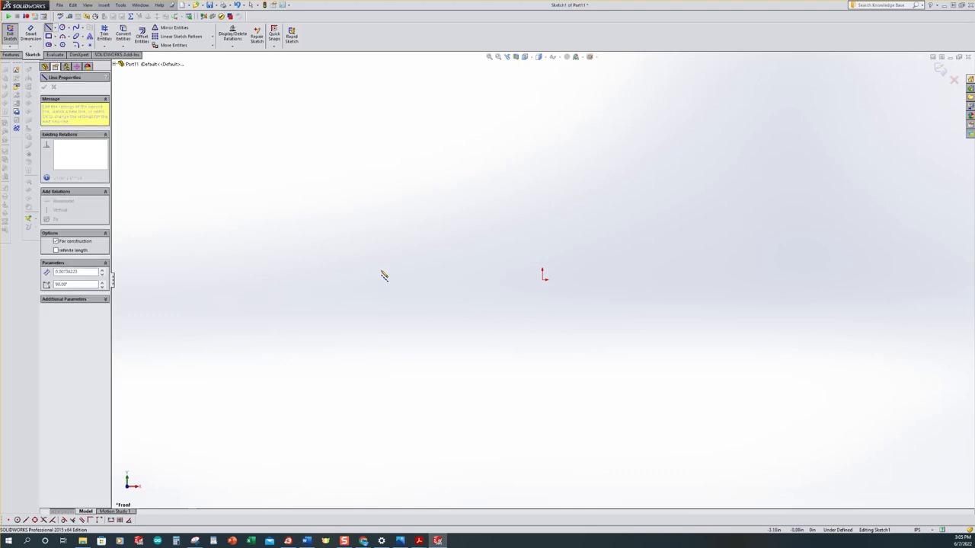
double_click(377, 227)
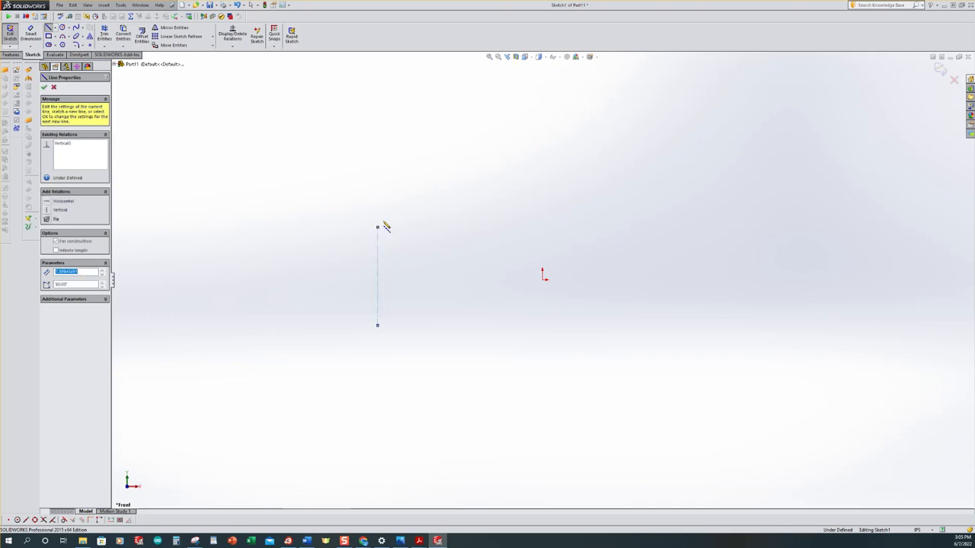
left_click(798, 326)
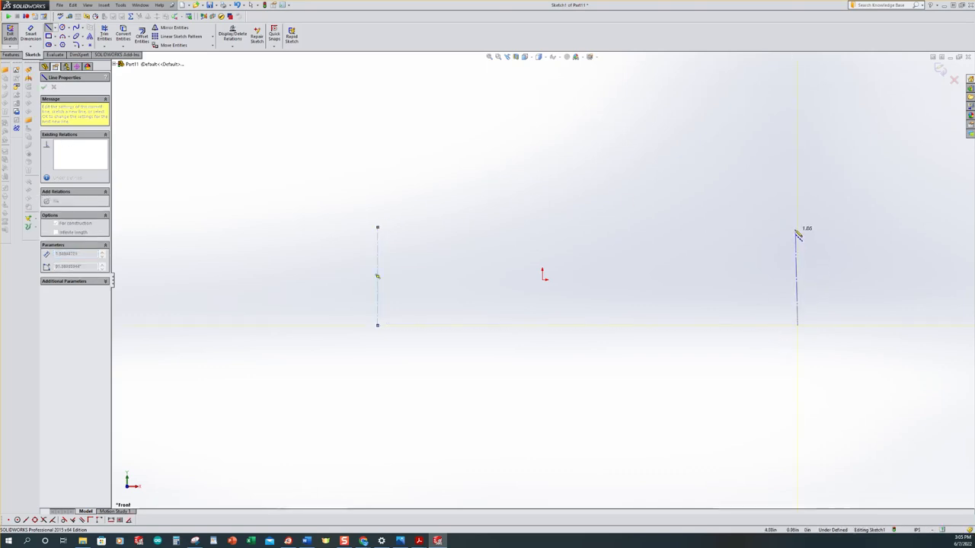
double_click(798, 229)
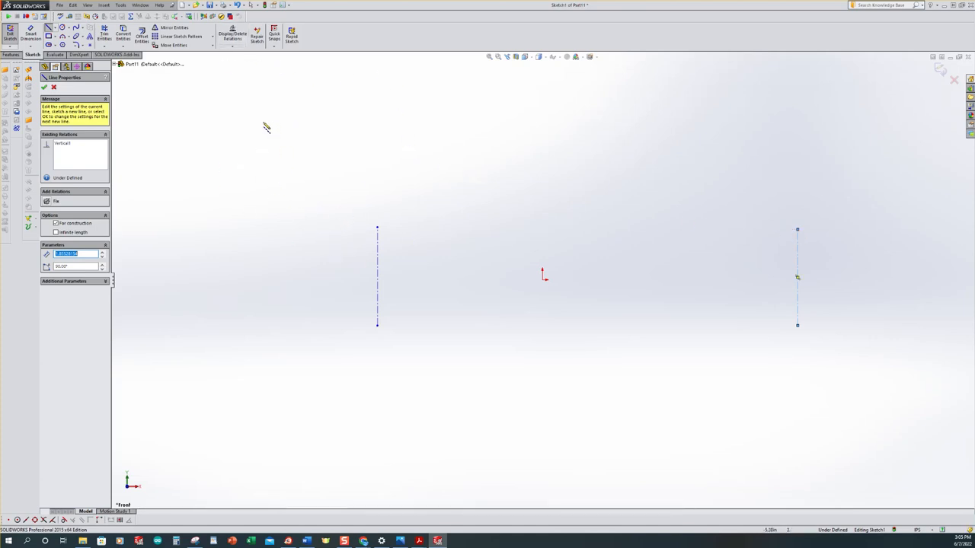
Add an Equal relation between the two vertical centerlines
left_click(234, 48)
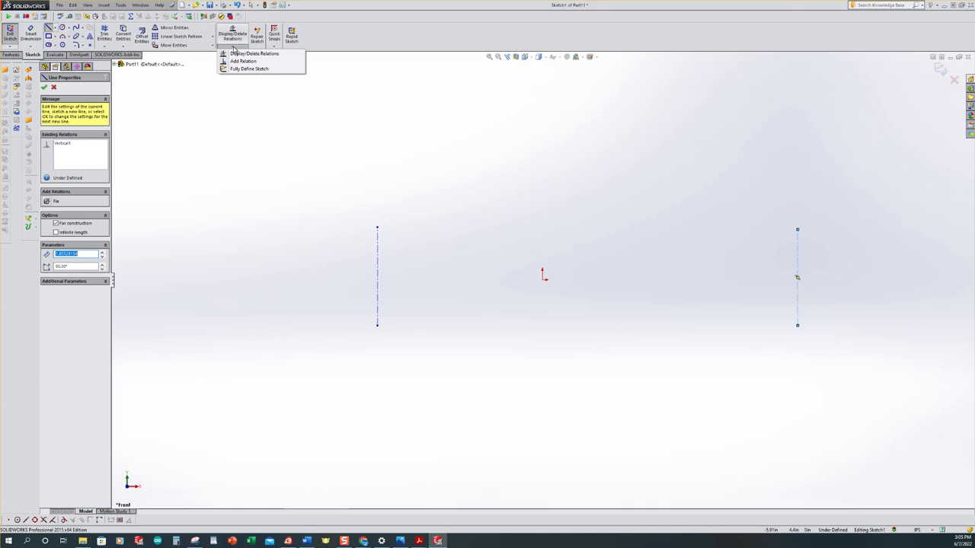
left_click(235, 62)
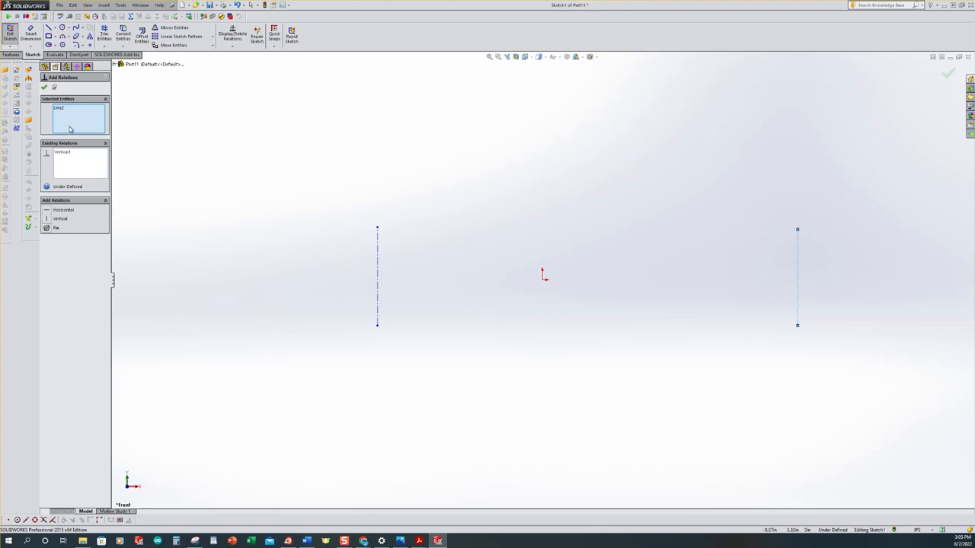
left_click(378, 271)
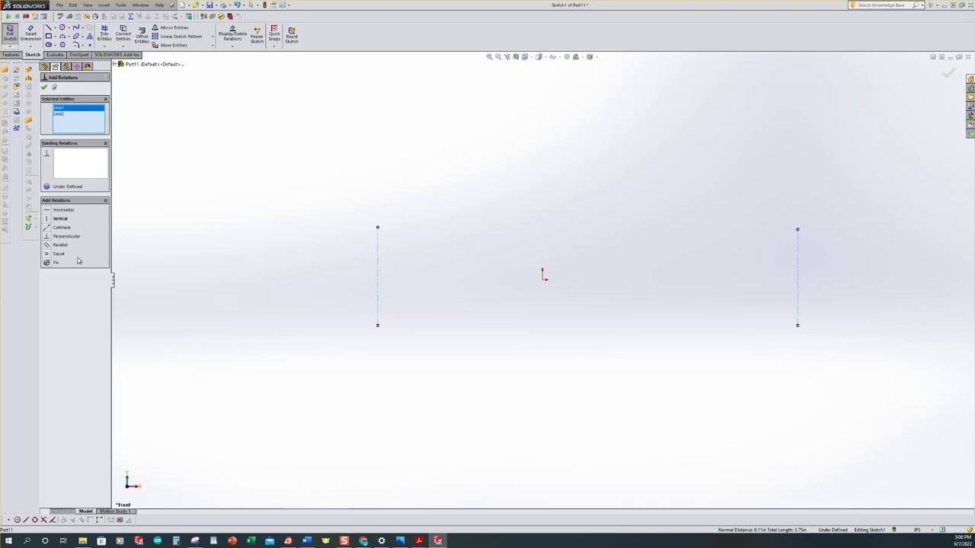
left_click(47, 255)
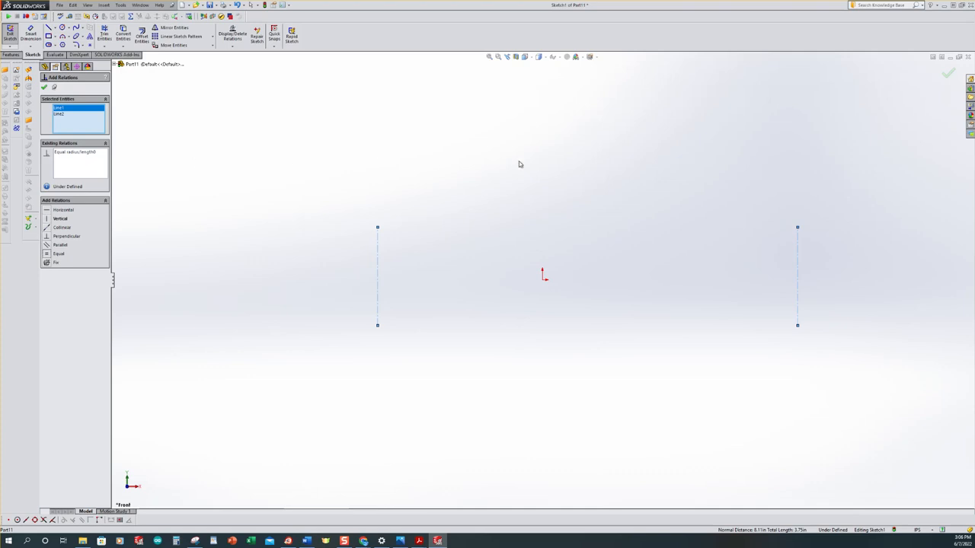
Add a Horizontal relation between the upper endpoints of the two centerlines
left_click(379, 229)
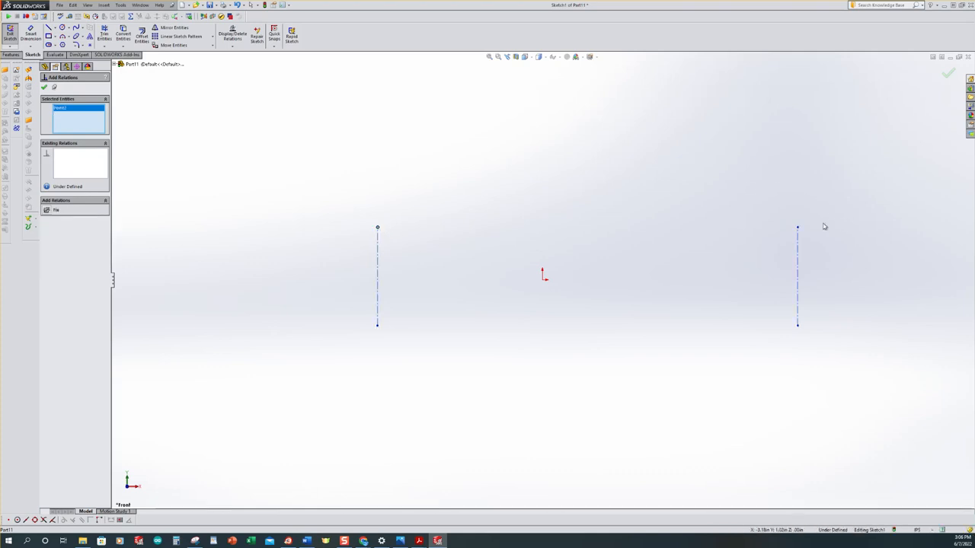
left_click(798, 228)
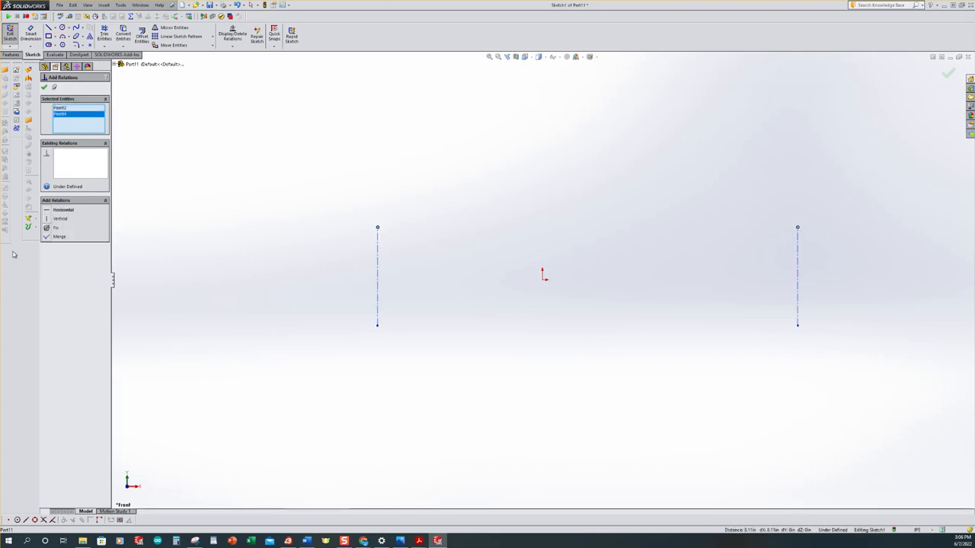
left_click(50, 211)
Add a Midpoint relation that centres the left centerline on the origin
left_click(543, 280)
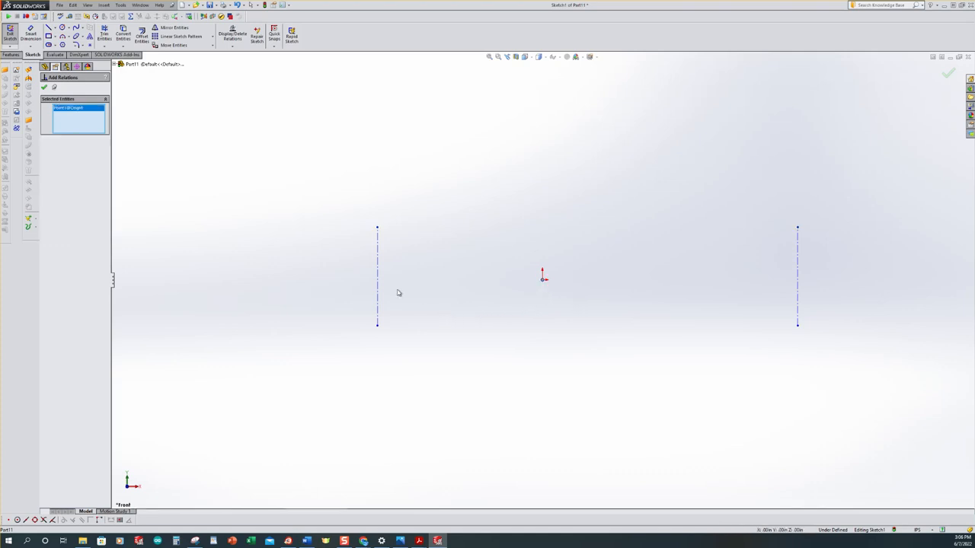
left_click(379, 276)
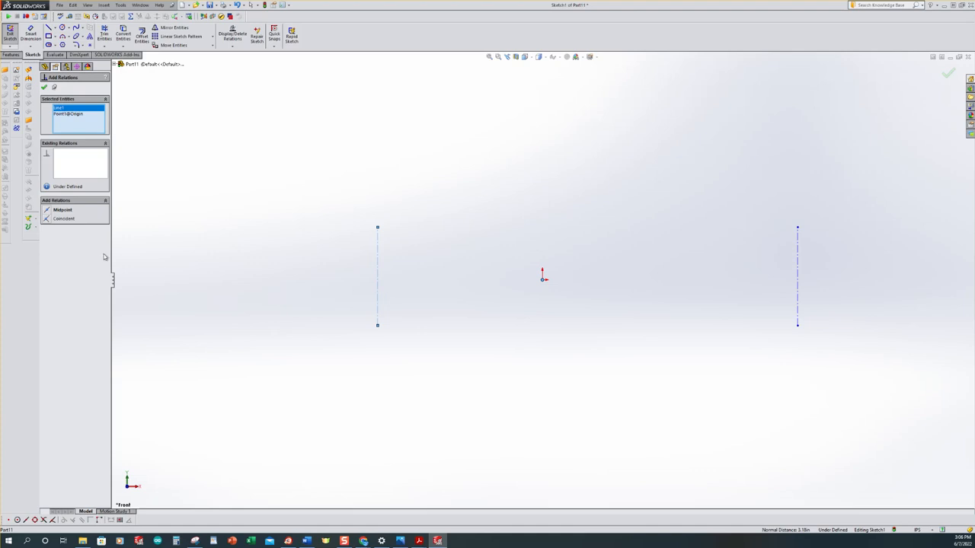
left_click(46, 212)
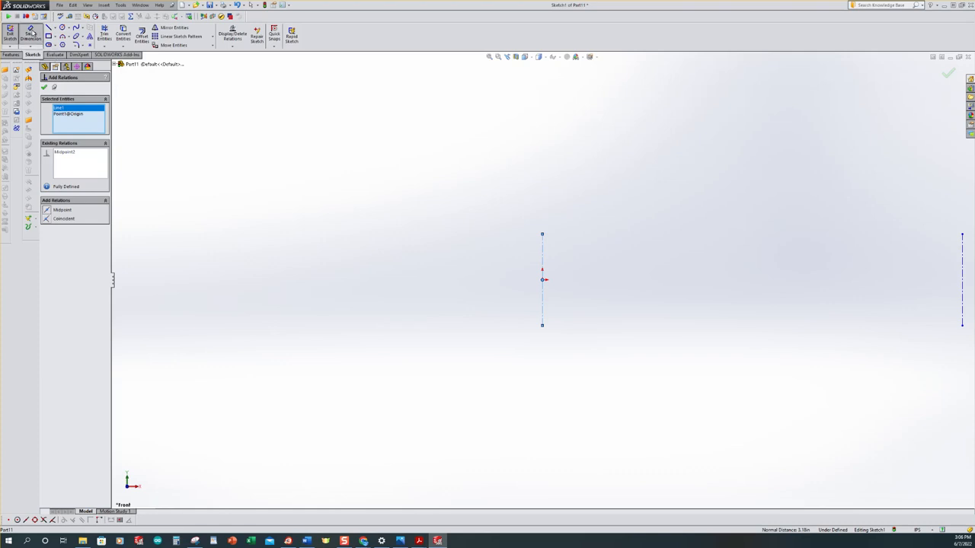
Dimension the length of the centerline through the origin as 18 in
left_click(33, 34)
left_click(542, 255)
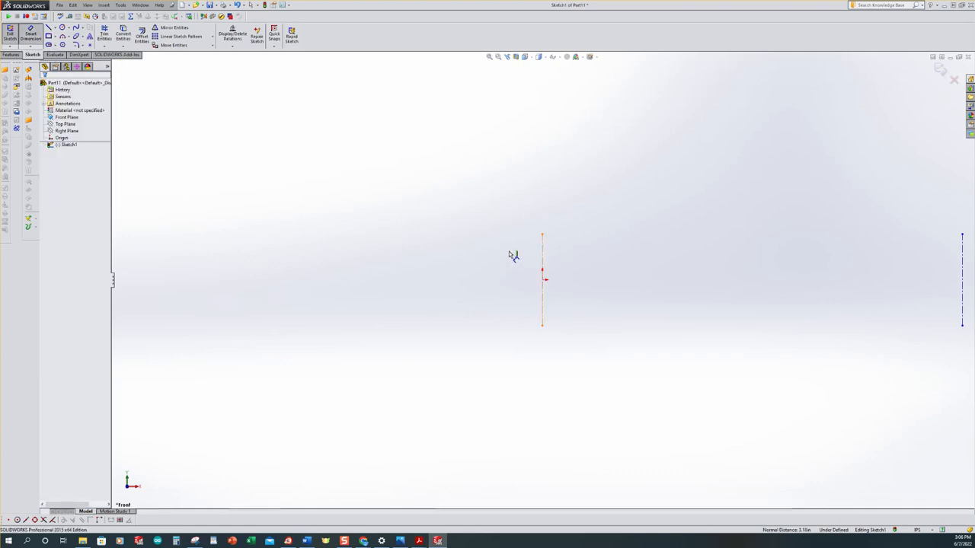
left_click(466, 258)
type("18")
key("Return")
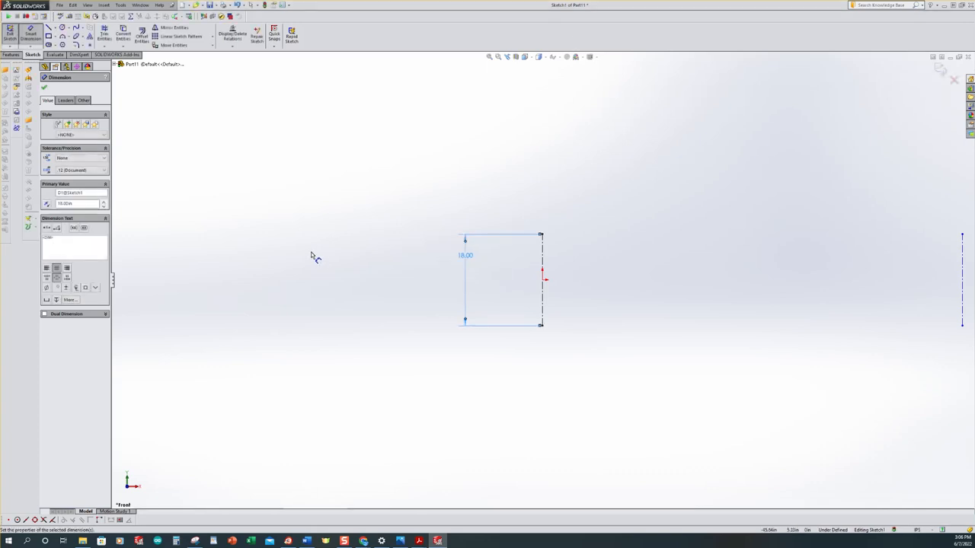
Dimension the horizontal distance between the two centerlines as 240 in
scroll(720, 326, "down", 4)
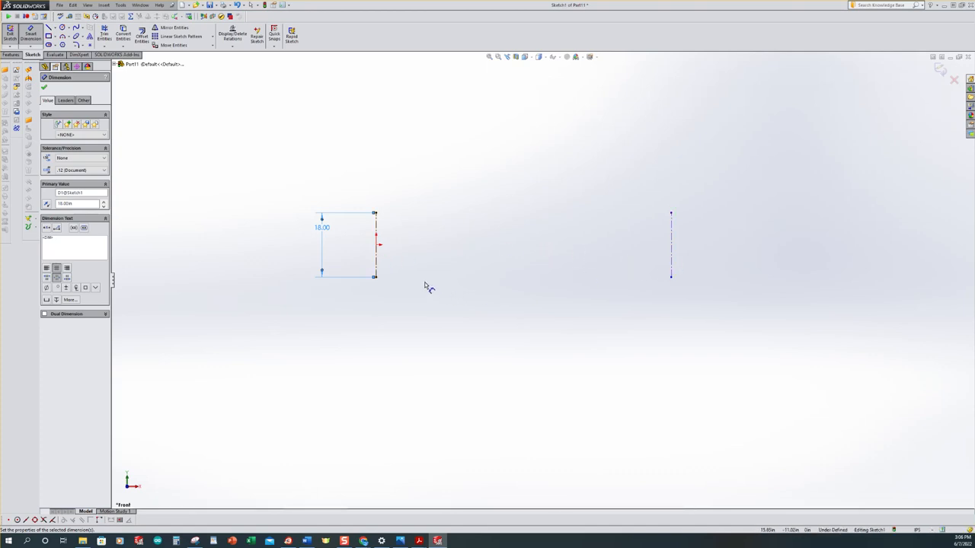
left_click_drag(378, 262, 675, 260)
left_click(675, 261)
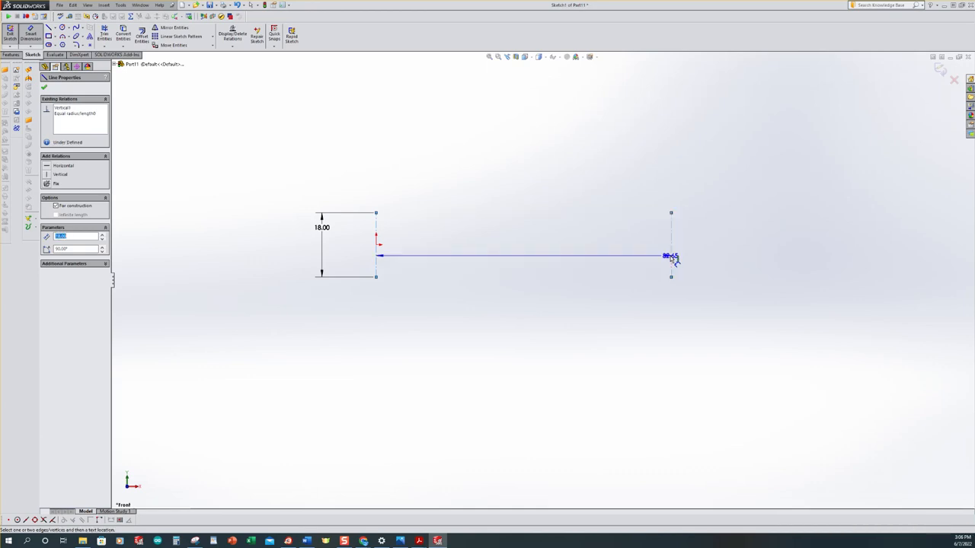
left_click(533, 299)
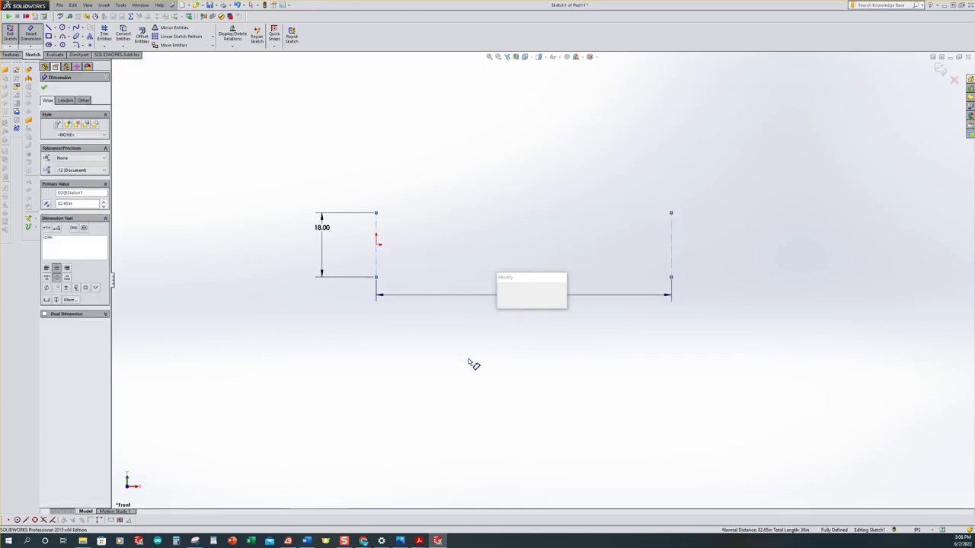
type("240")
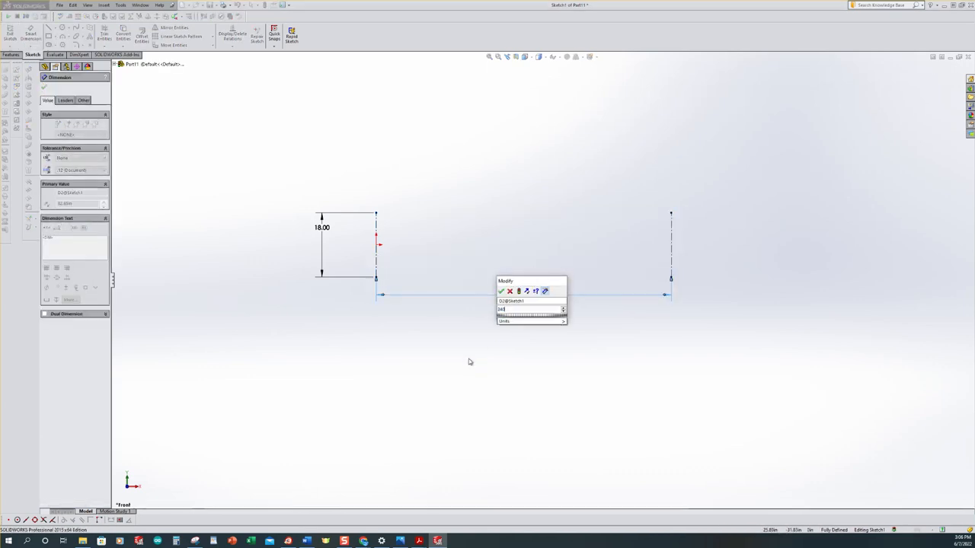
key("Return")
key("f")
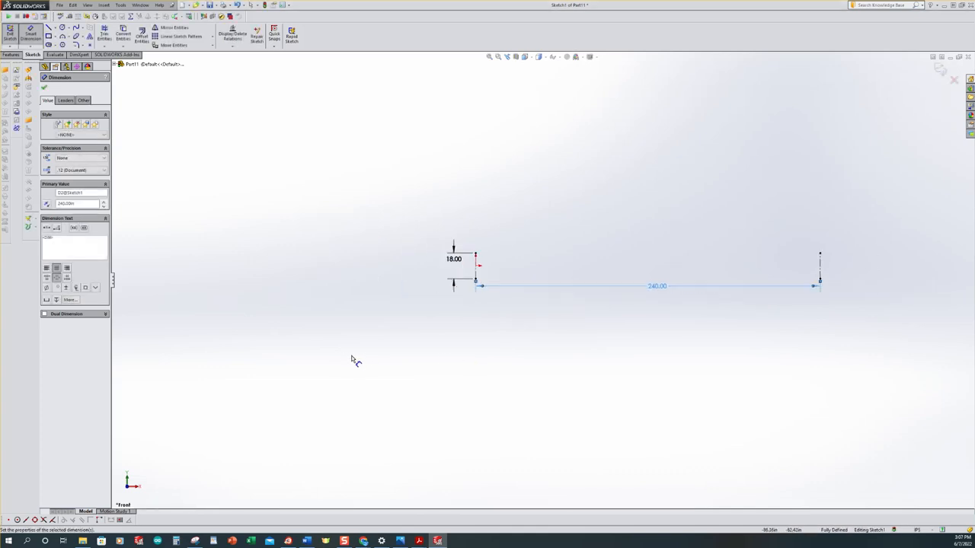
left_click(740, 347)
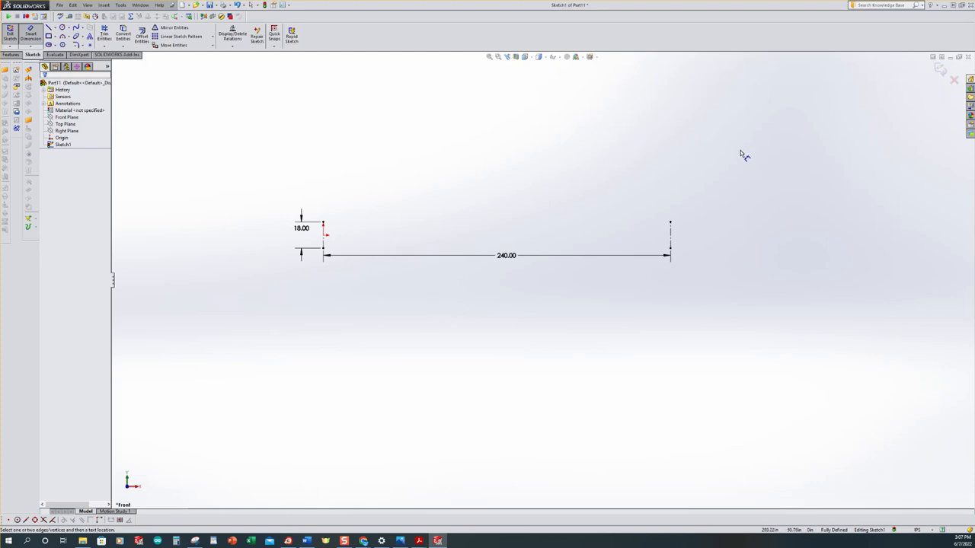
Exit the centerline sketch and start a second sketch on the Front Plane
left_click(937, 70)
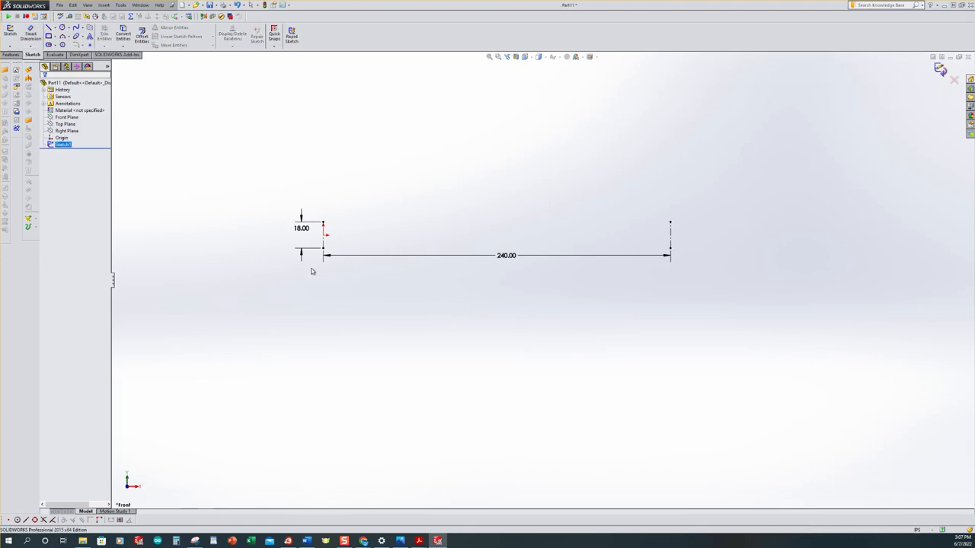
left_click(412, 223)
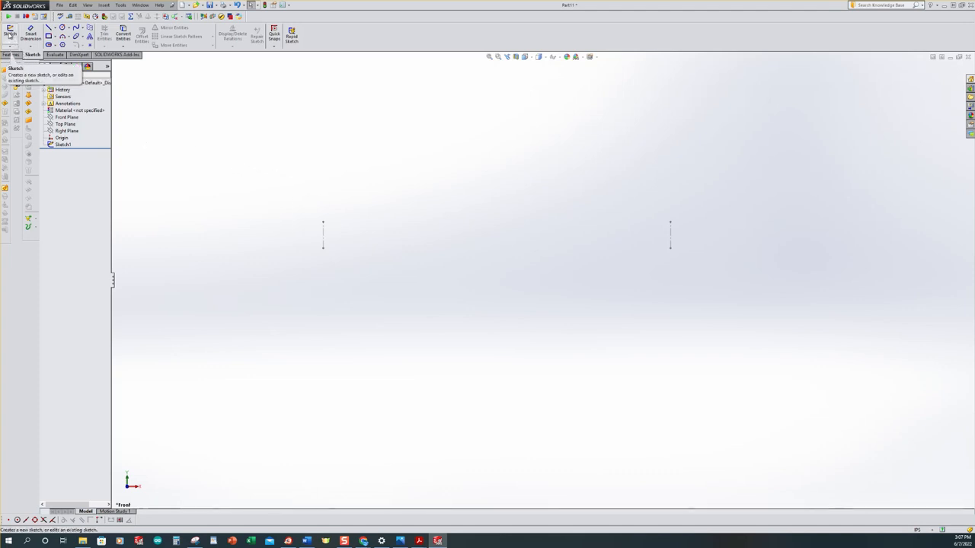
left_click(10, 34)
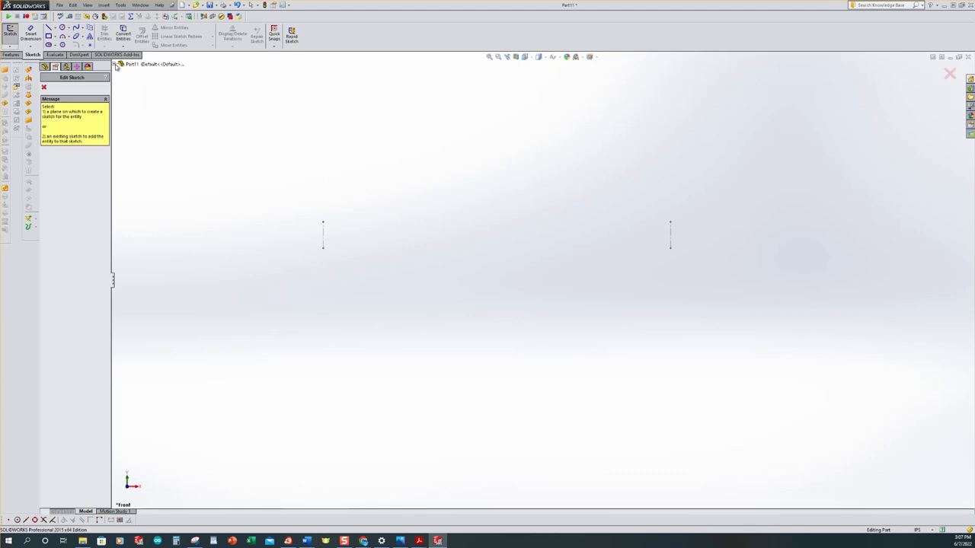
left_click(115, 66)
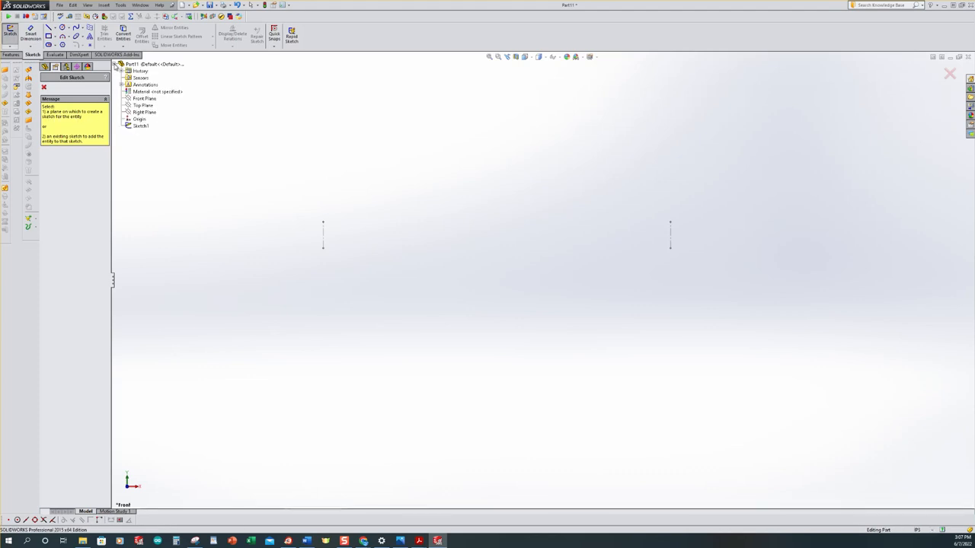
left_click(143, 100)
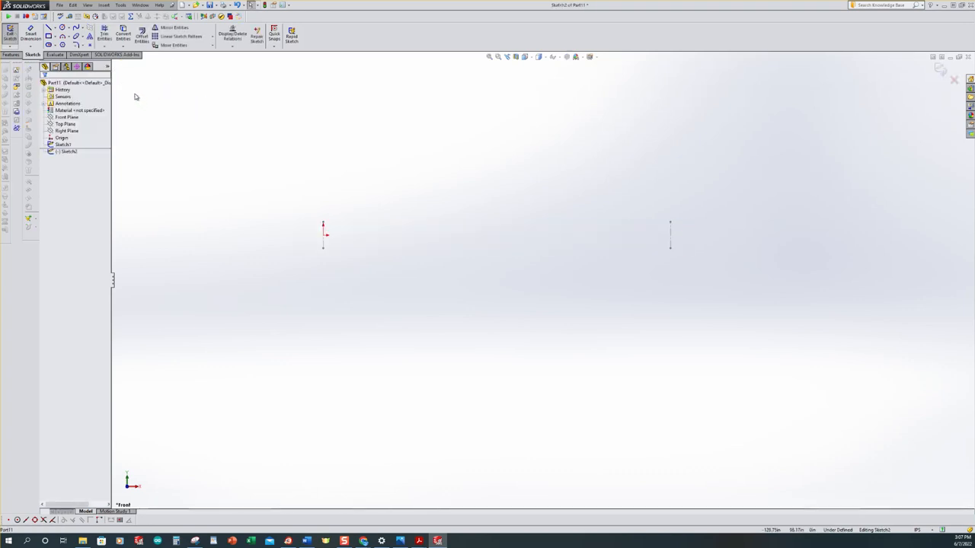
Sketch a 3 Point Arc of about 760 in radius, bulging upward between the upper endpoints of the two centerlines
left_click(68, 38)
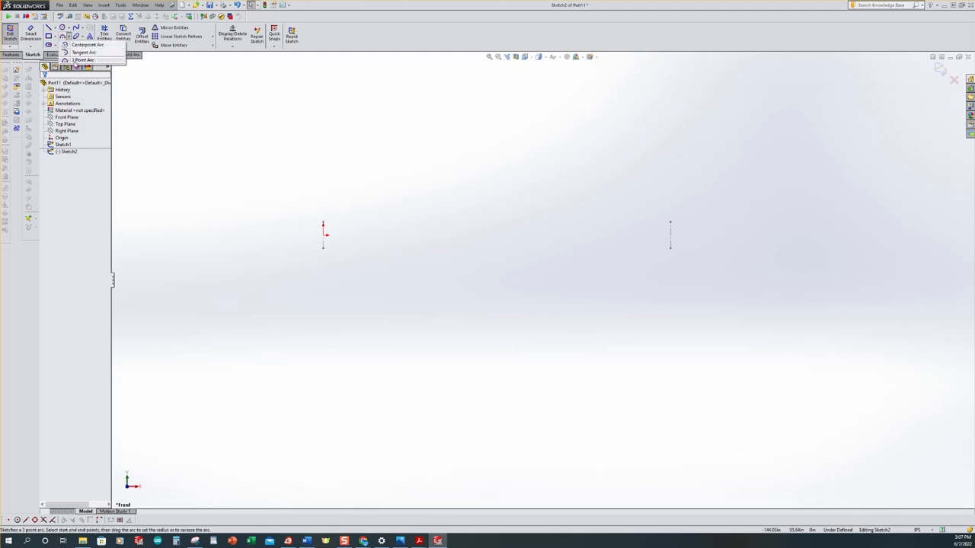
left_click(79, 59)
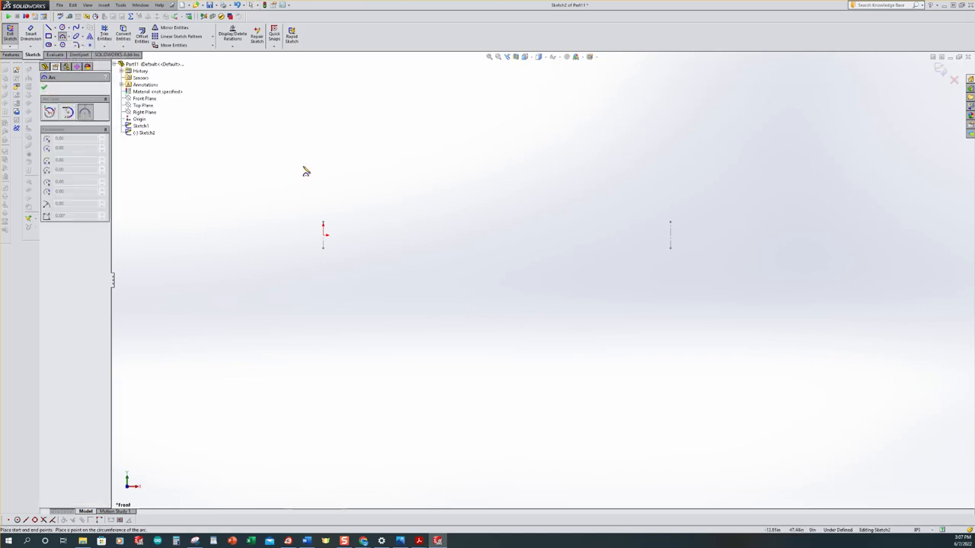
left_click(324, 225)
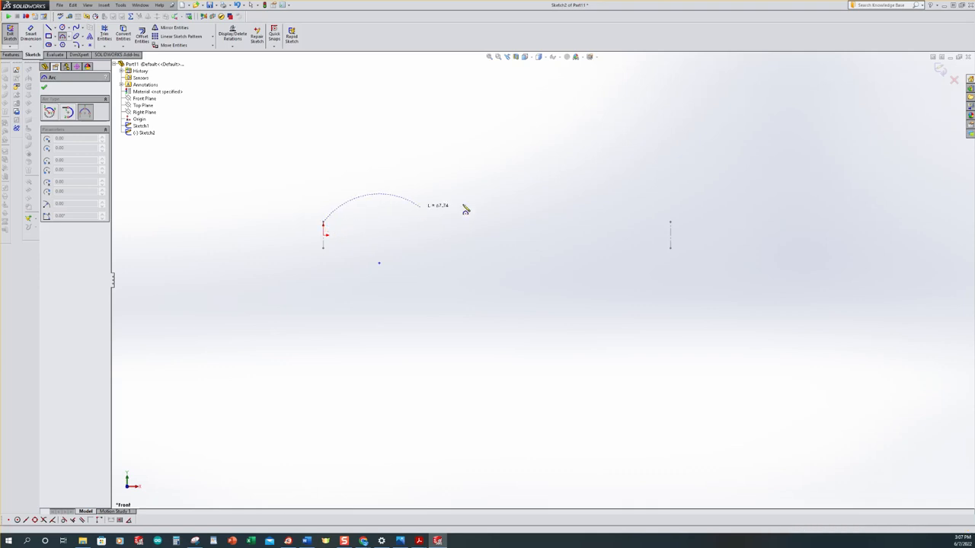
left_click(671, 222)
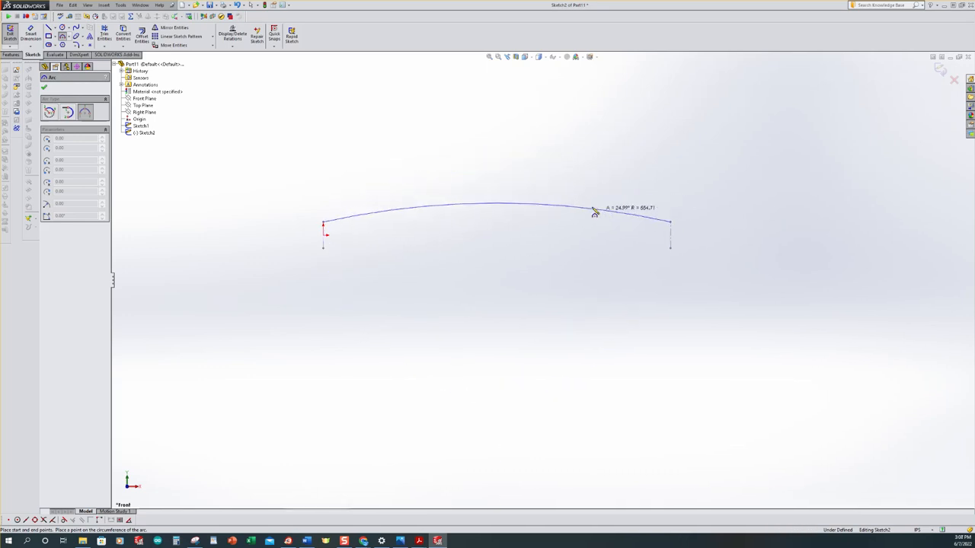
left_click(484, 211)
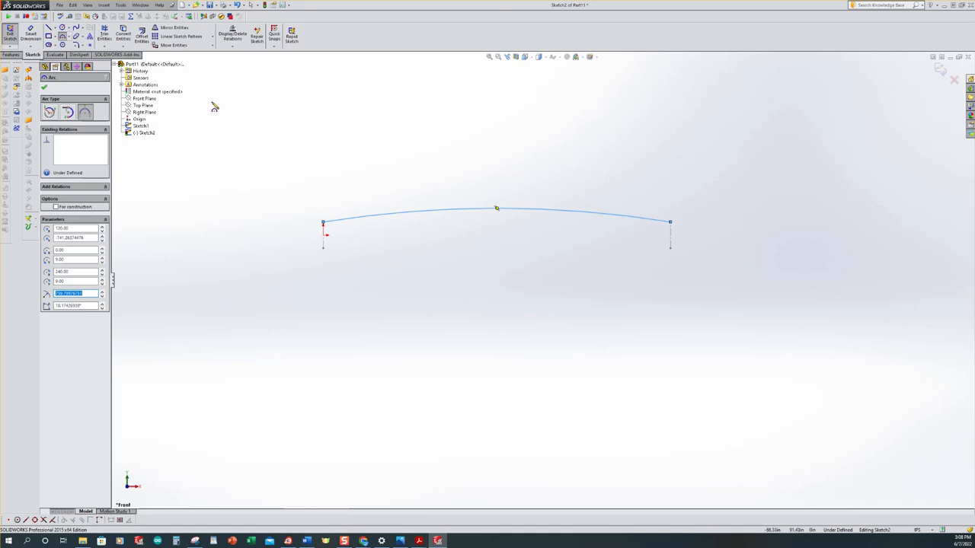
Dimension the top arc's radius as 1000 in
left_click(32, 36)
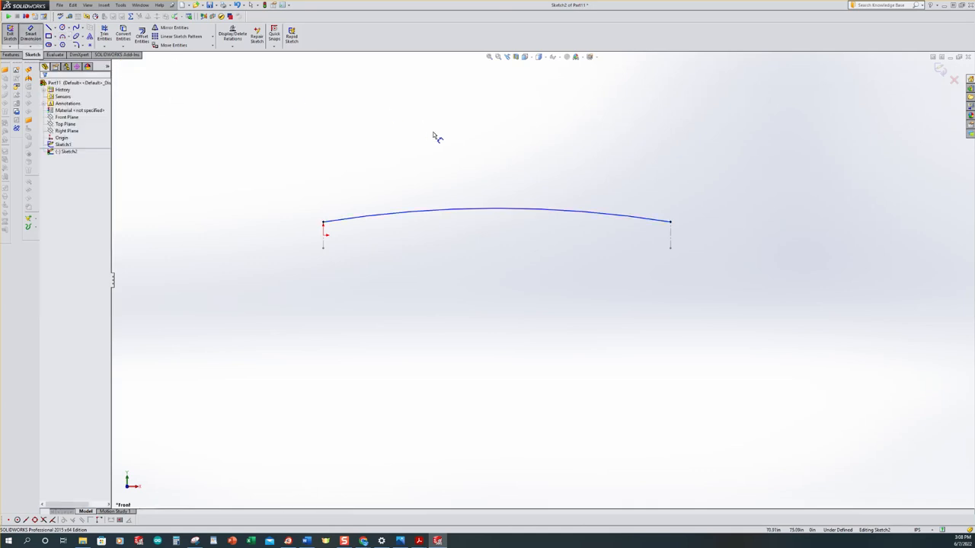
left_click(445, 208)
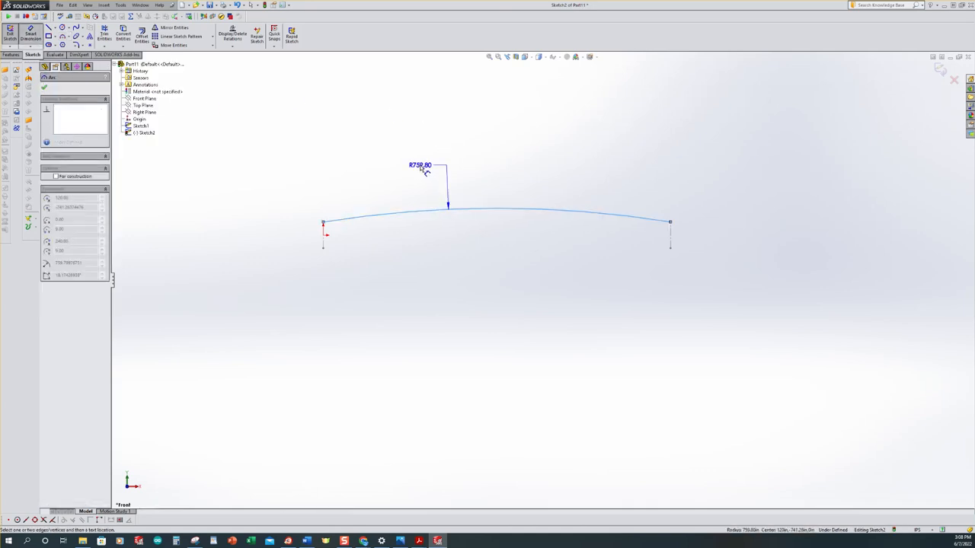
left_click(424, 170)
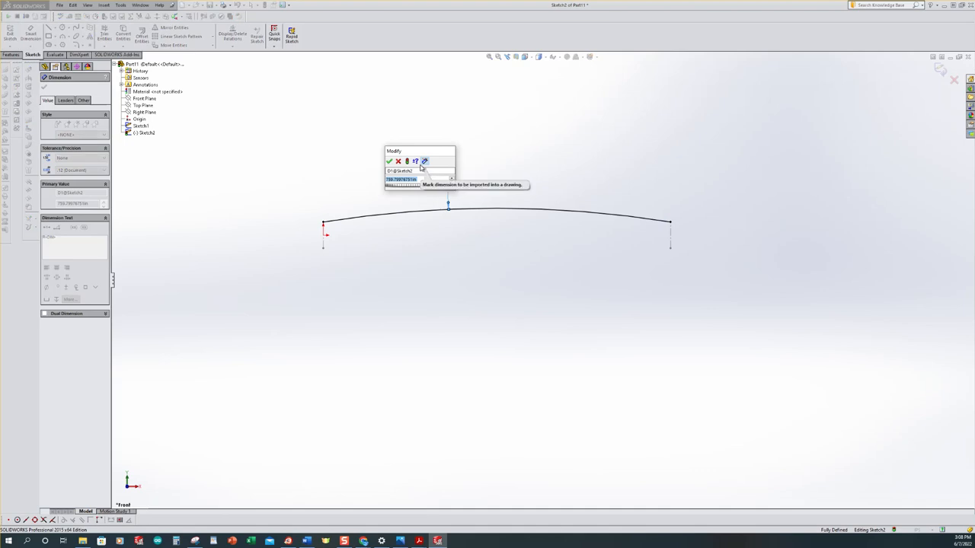
type("1000")
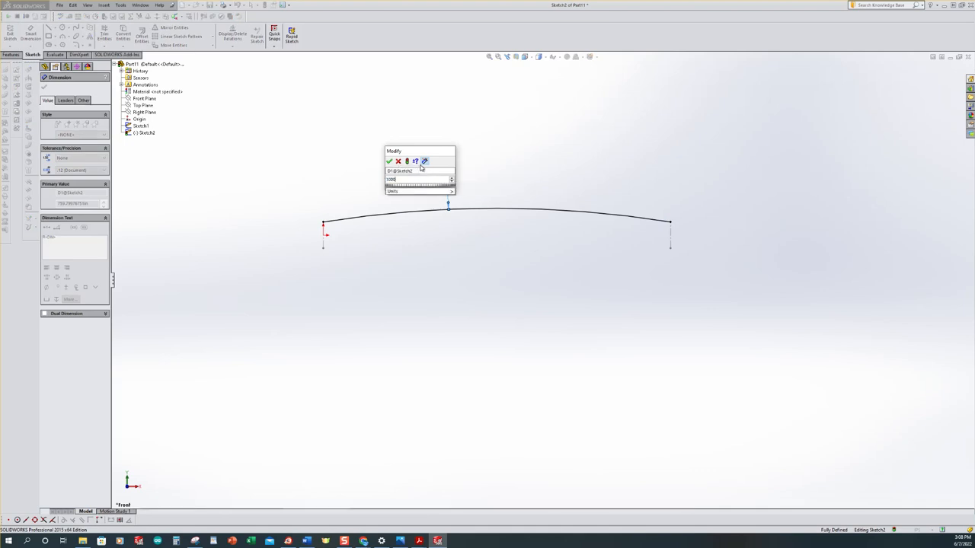
key("Return")
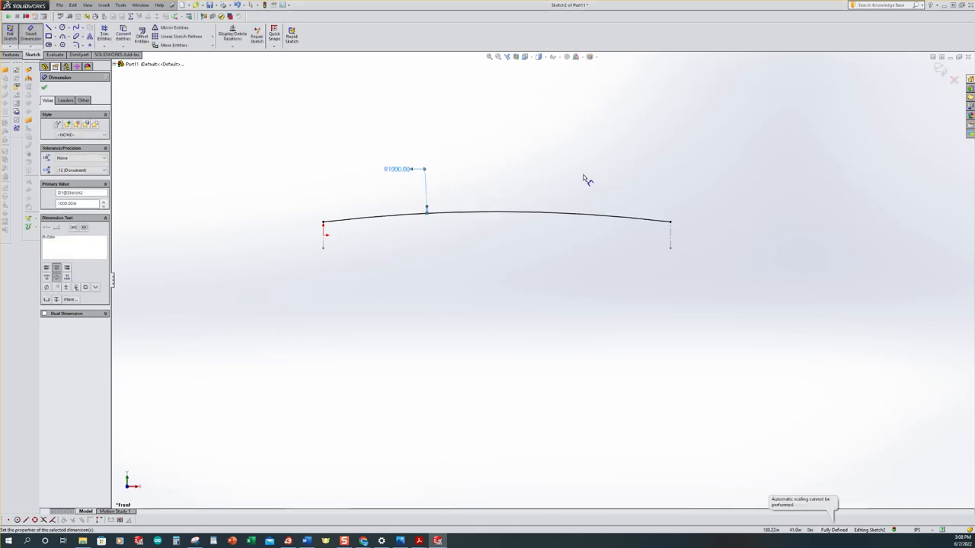
key("Escape")
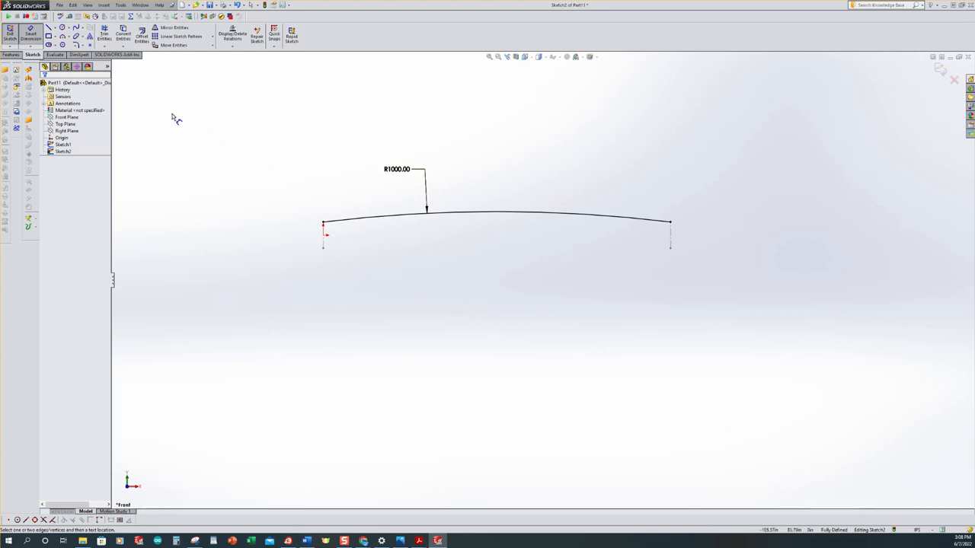
Exit the arc sketch and start a third sketch on the Front Plane
left_click(11, 34)
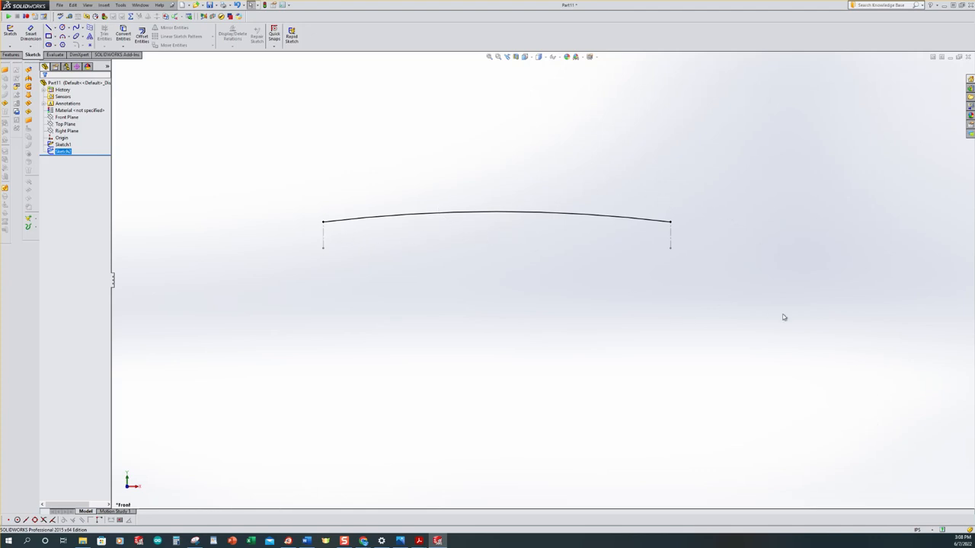
left_click(358, 310)
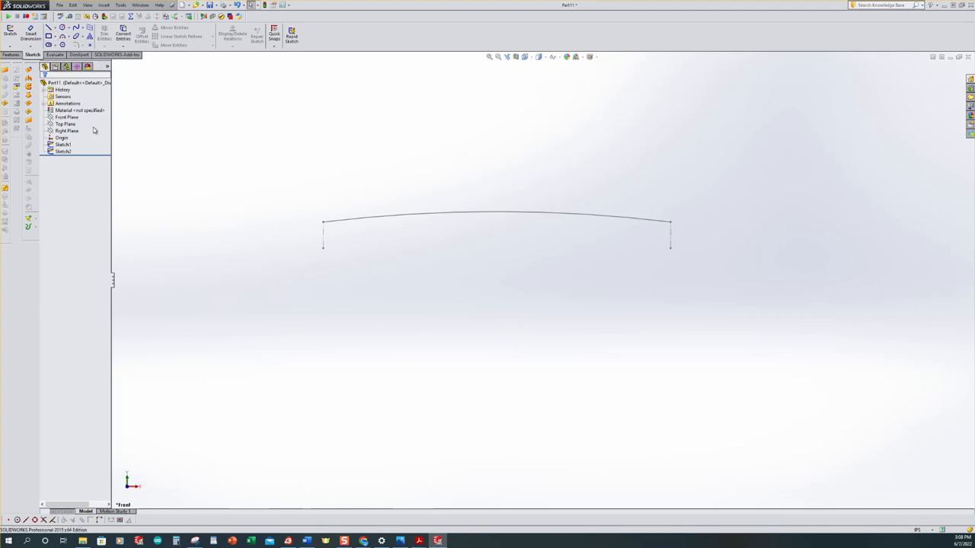
left_click(10, 35)
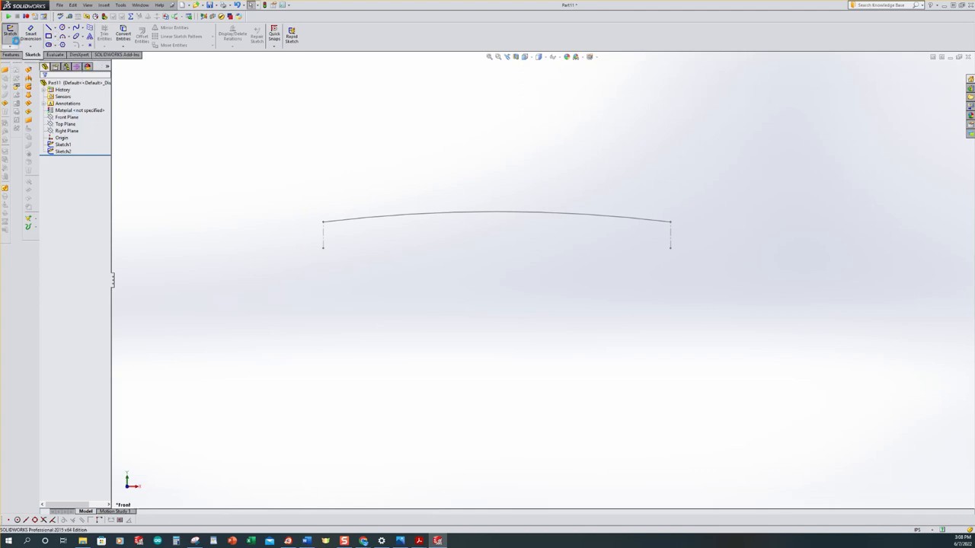
left_click(115, 66)
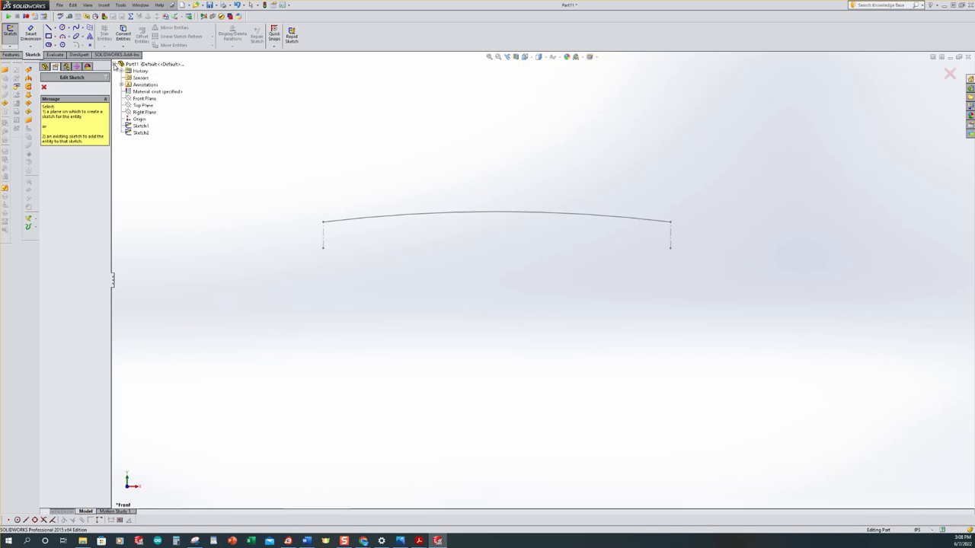
left_click(139, 99)
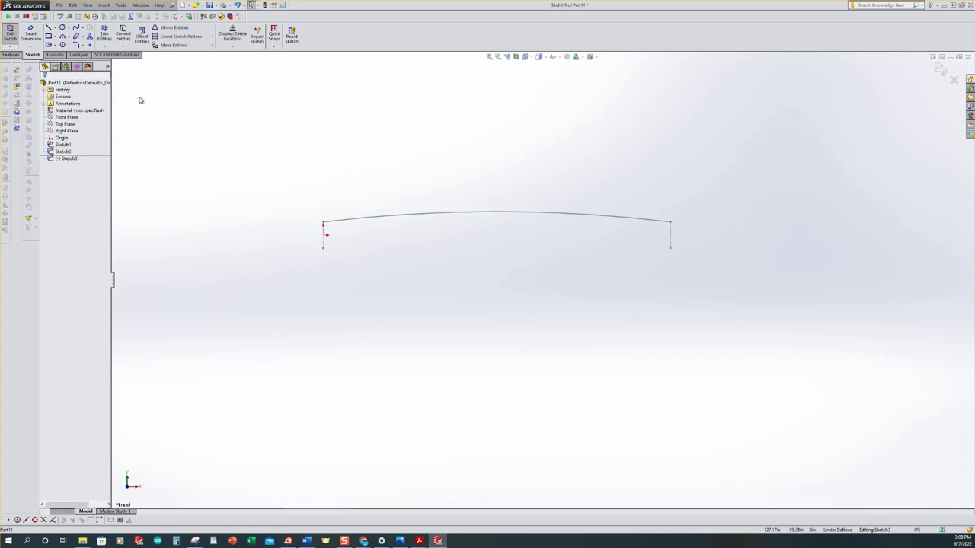
left_click(68, 160)
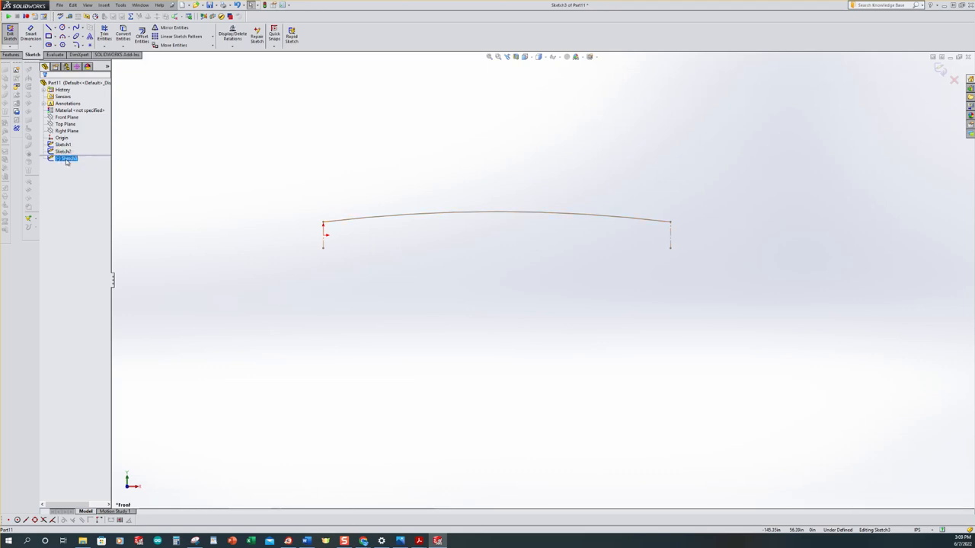
left_click(129, 160)
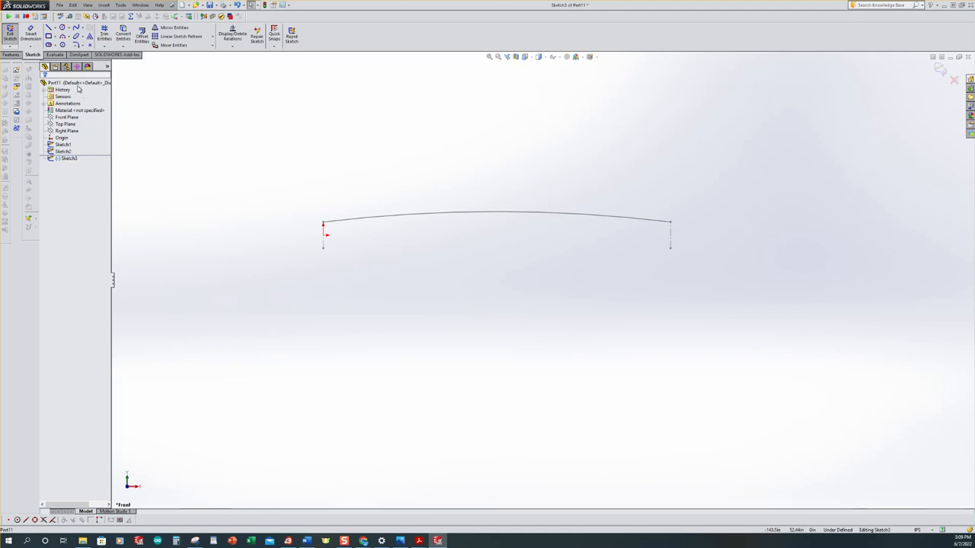
Sketch three connected lines, about 117, 59 (horizontal) and 66 in long, from the left centerline's lower endpoint to the right one's
left_click(48, 28)
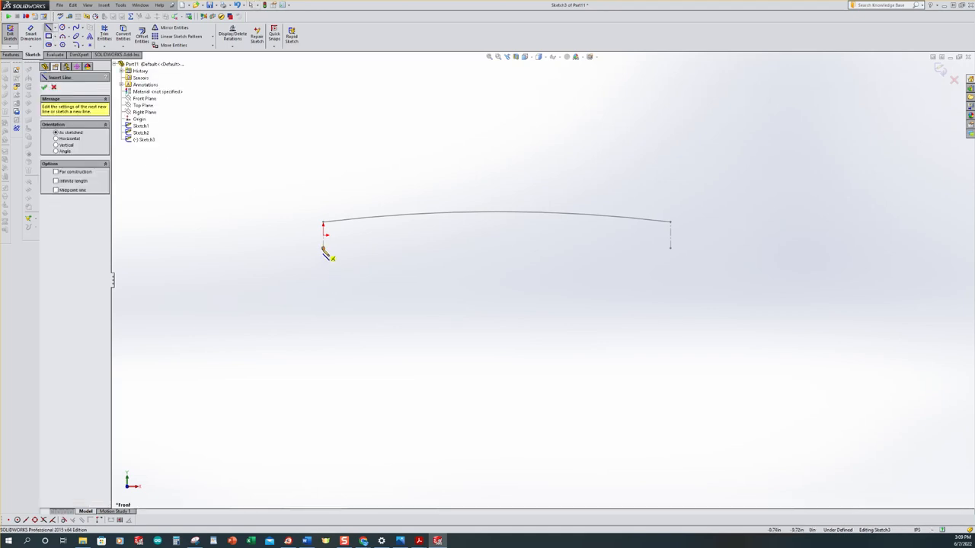
left_click(323, 247)
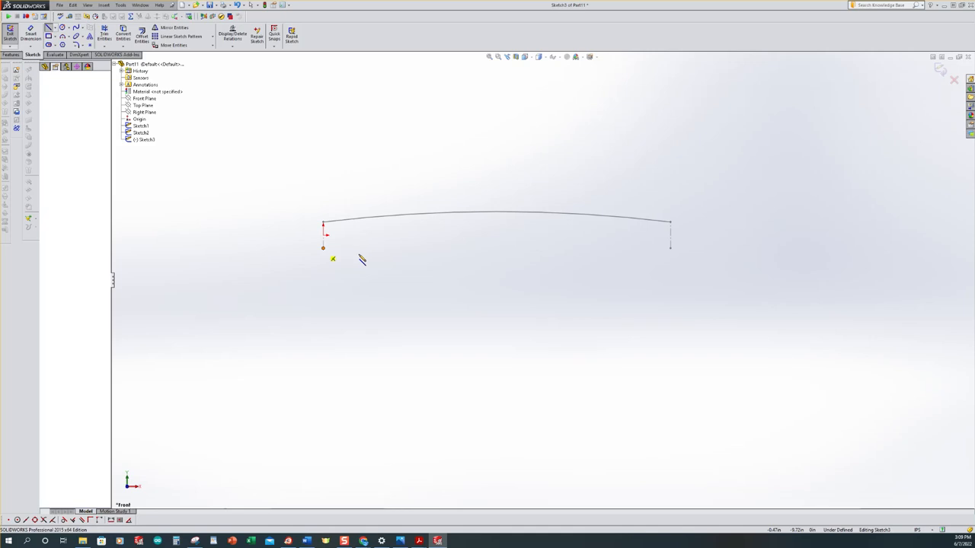
left_click(492, 265)
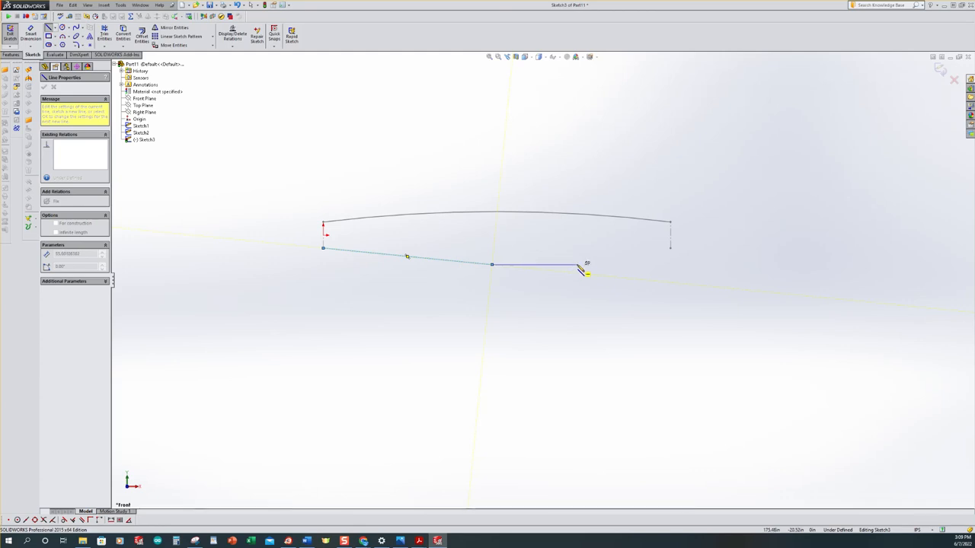
left_click(577, 265)
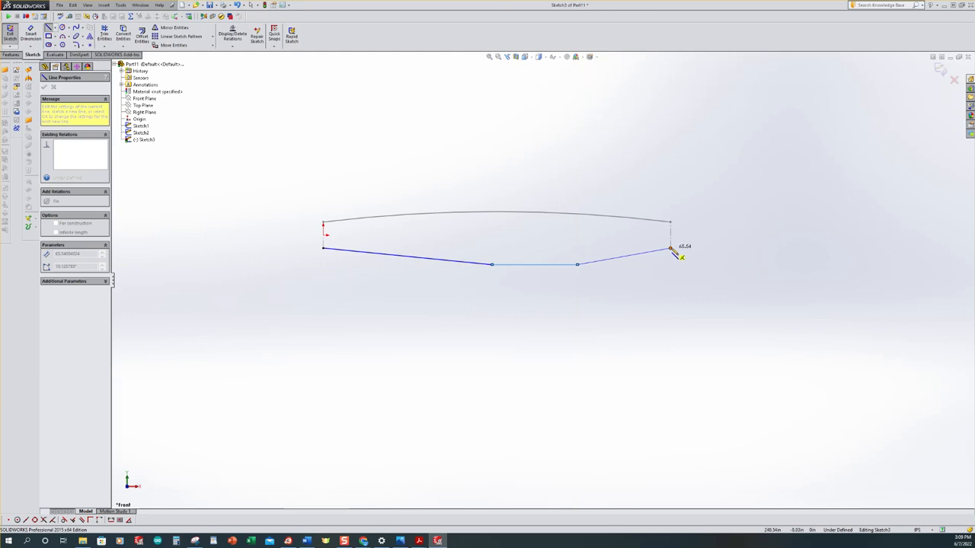
left_click(670, 249)
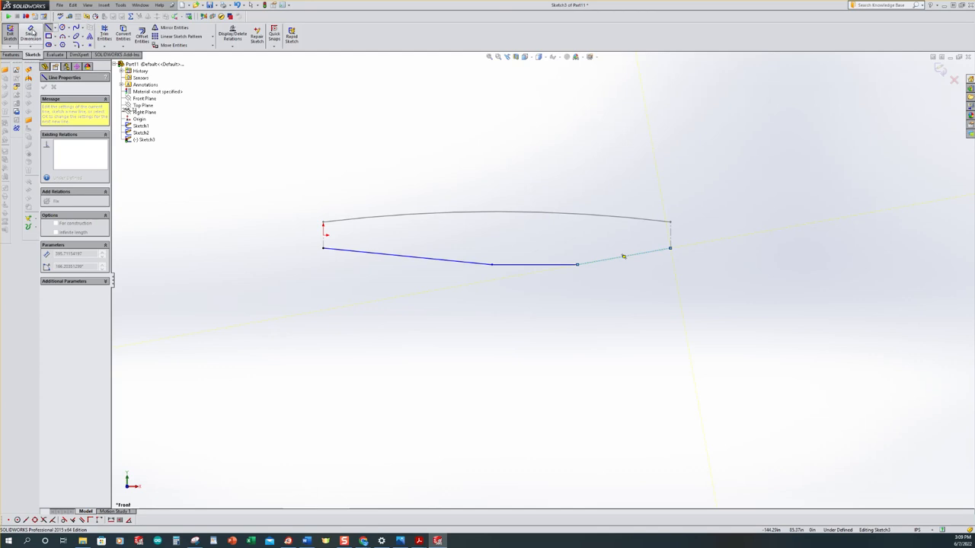
Check the lower-edge dimensions in the PDF drawing in Acrobat Reader, return to SOLIDWORKS and dimension the horizontal bottom line as 48 in
left_click(30, 32)
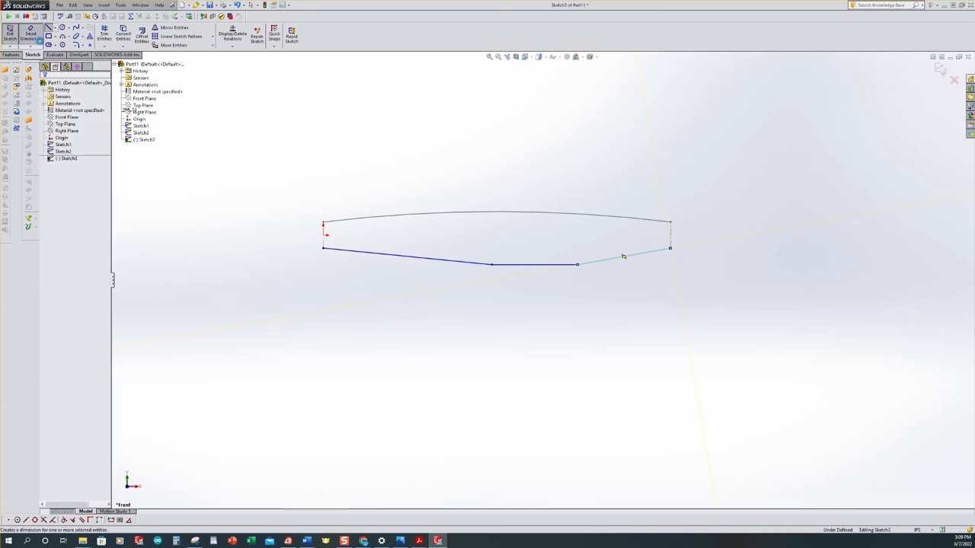
left_click(421, 541)
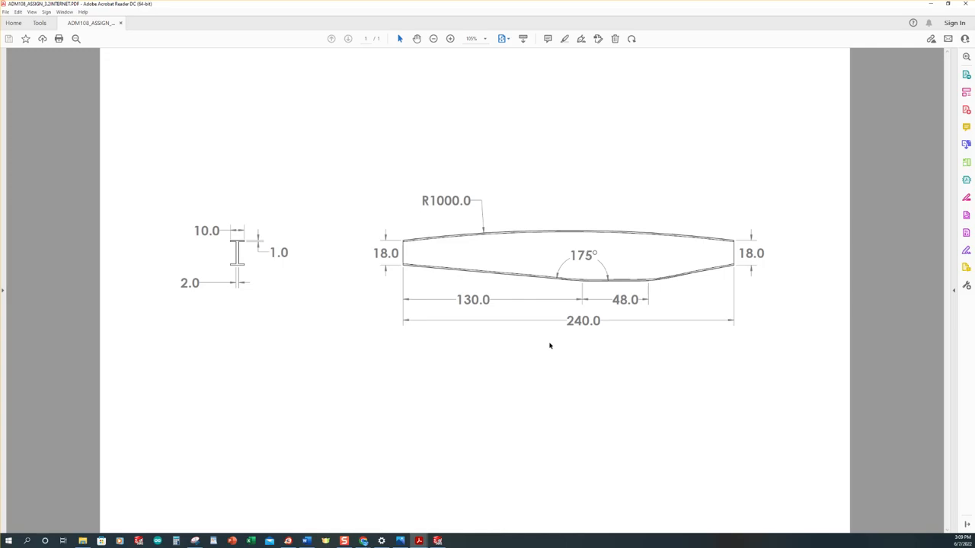
left_click(437, 541)
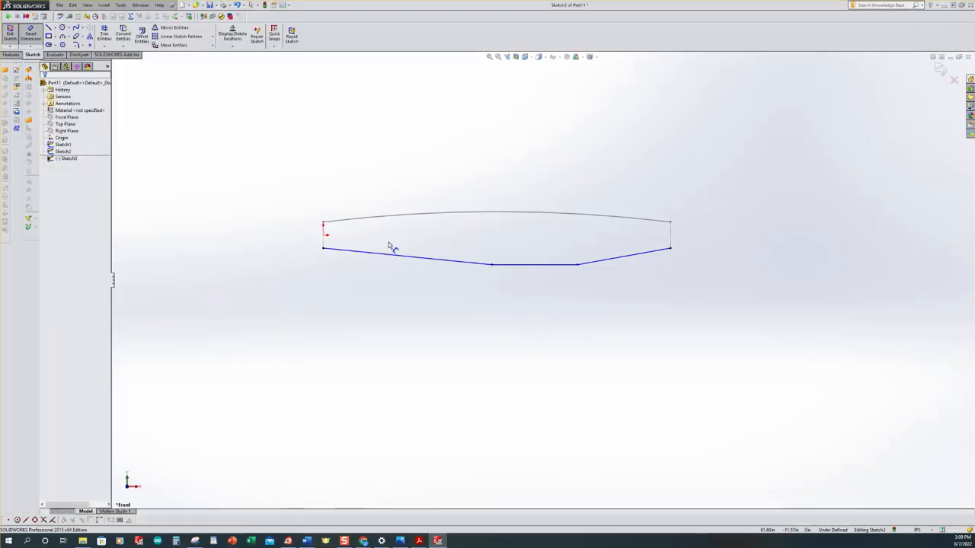
left_click(540, 266)
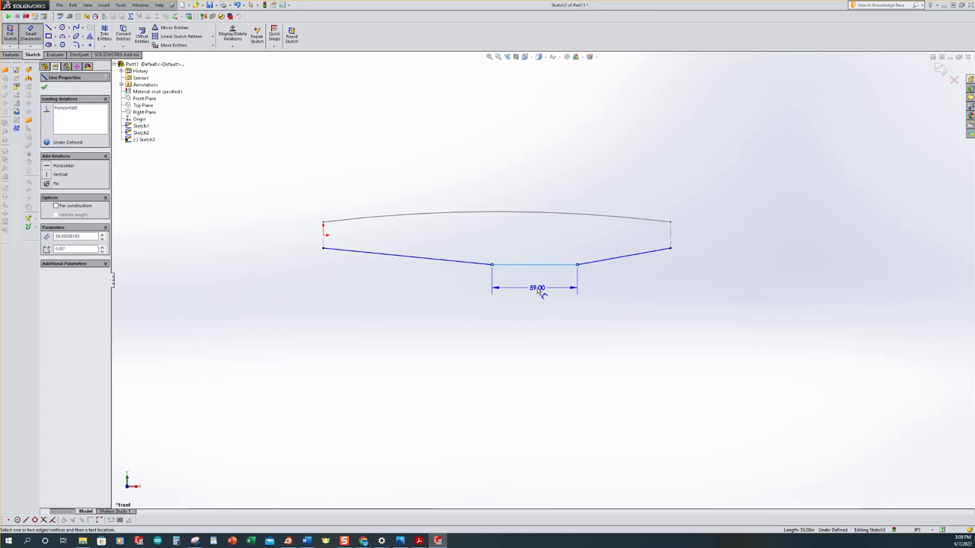
left_click(539, 292)
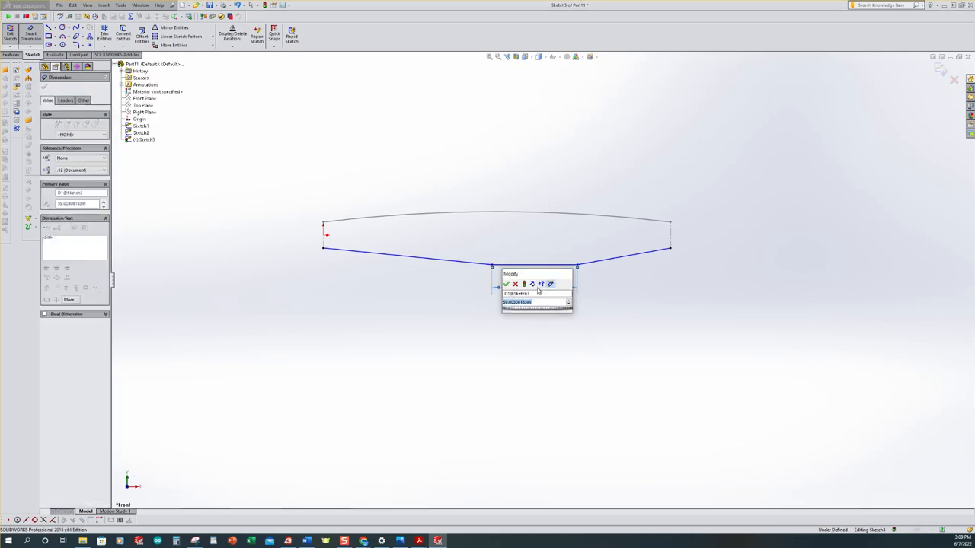
type("48")
key("Return")
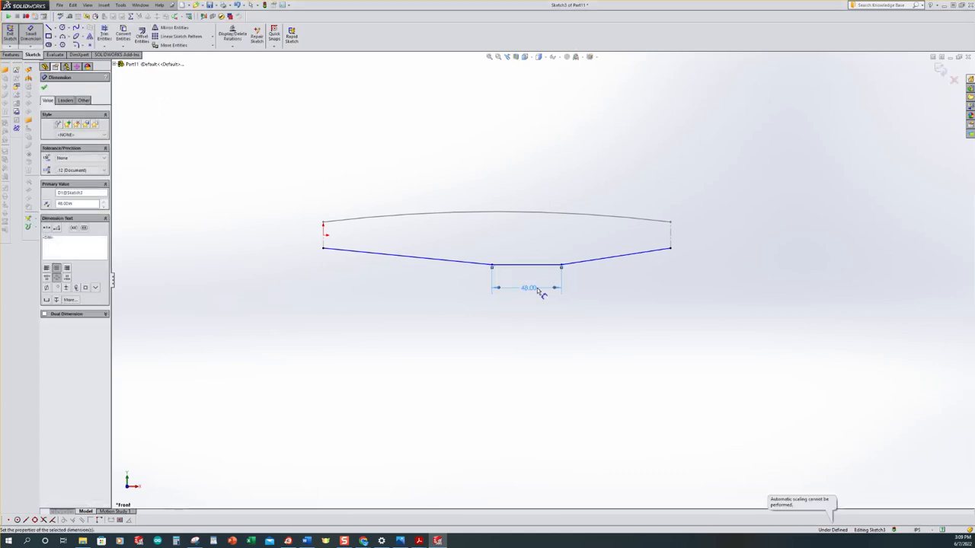
Dimension the horizontal span of the left sloping bottom line as 130 in
left_click(431, 260)
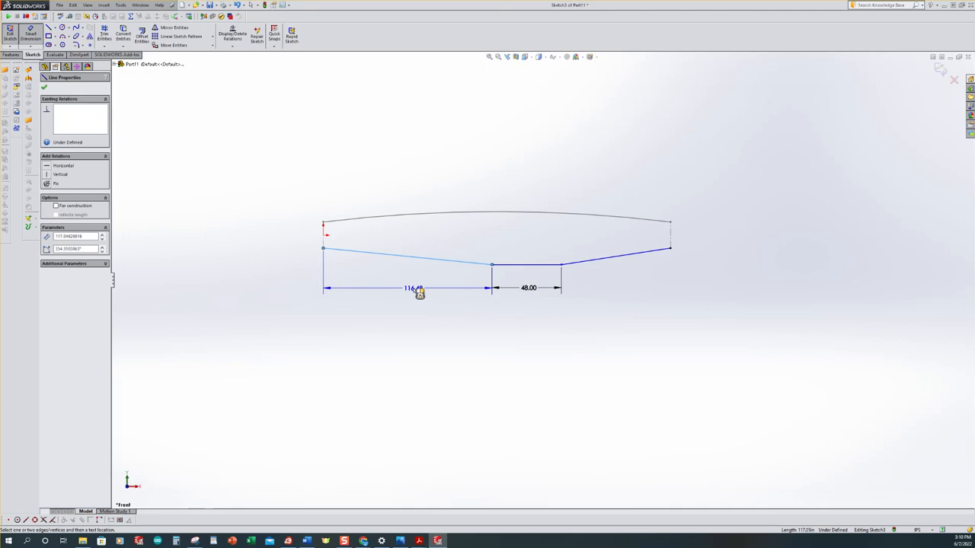
left_click(419, 292)
type("150")
key("Return")
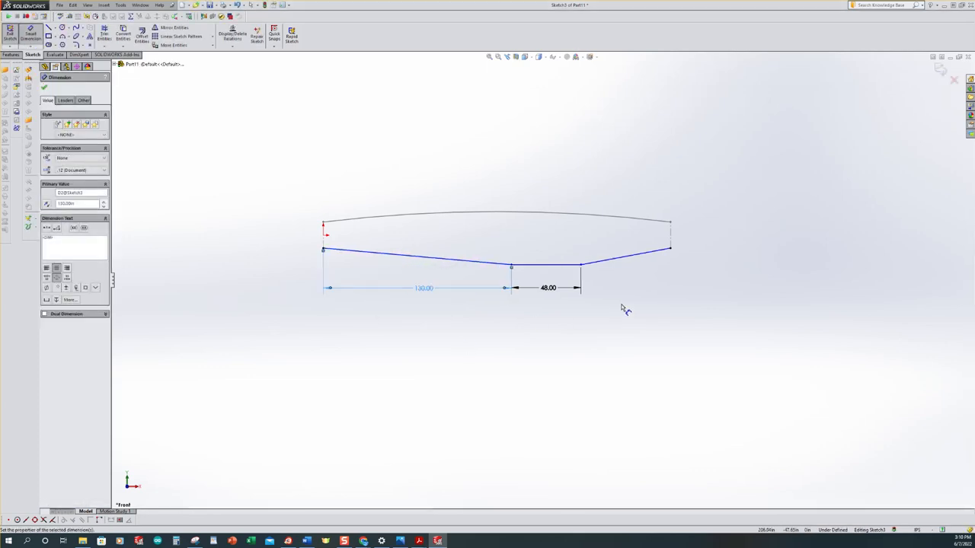
Dimension the angle between the left sloping line and the horizontal bottom line as 175 degrees
scroll(564, 262, "down", 2)
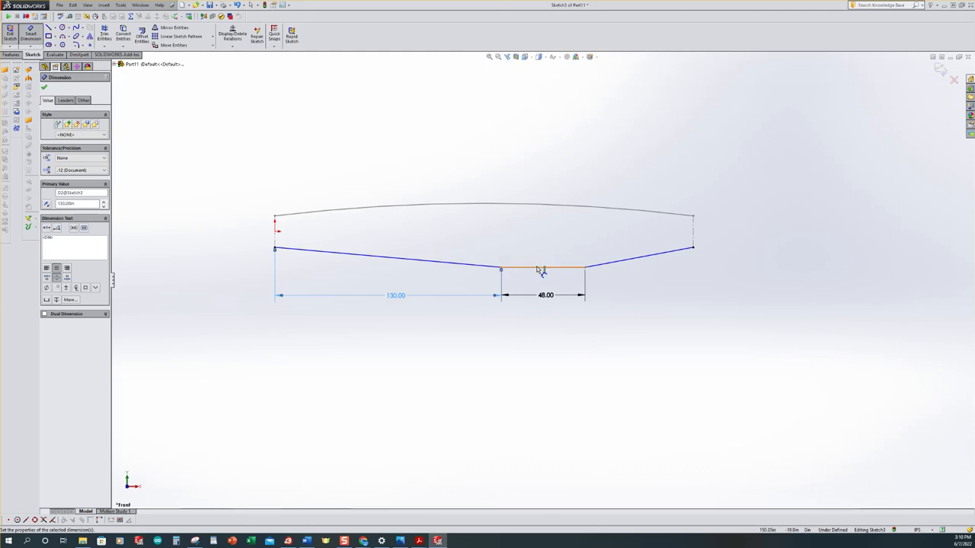
left_click(534, 268)
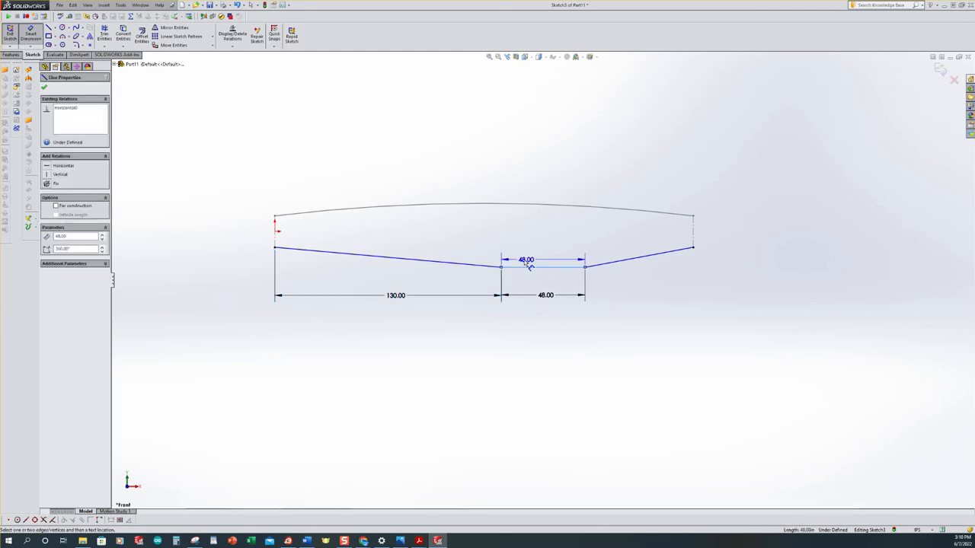
left_click(476, 267)
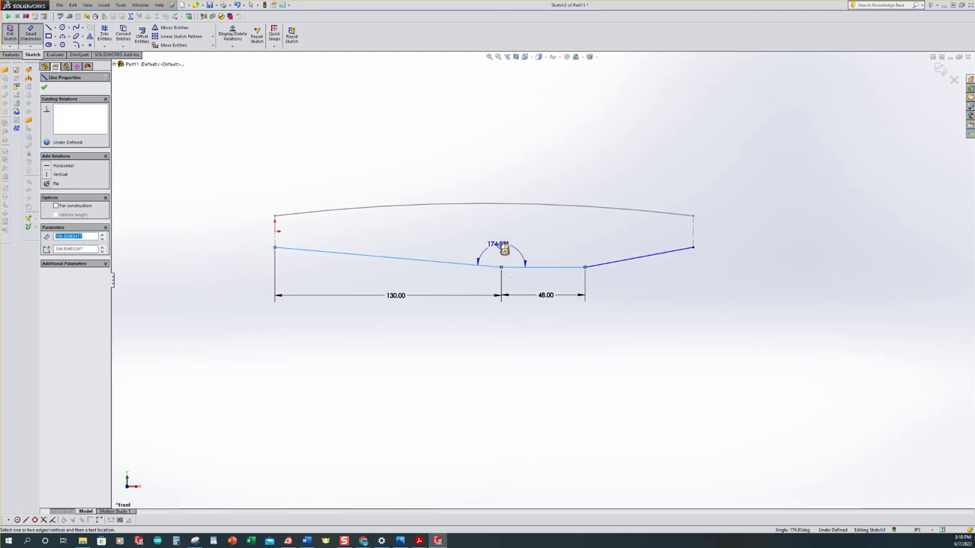
left_click(544, 264)
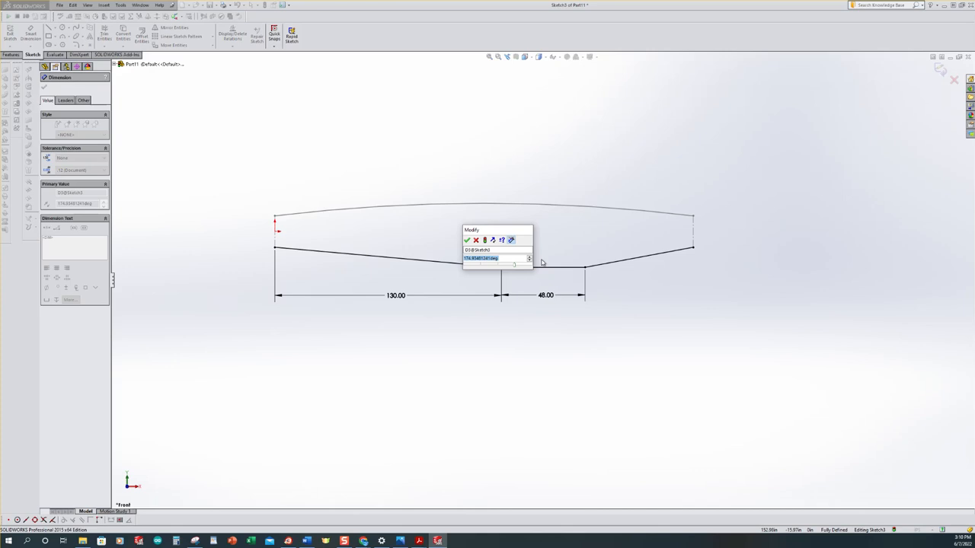
type("175")
key("Return")
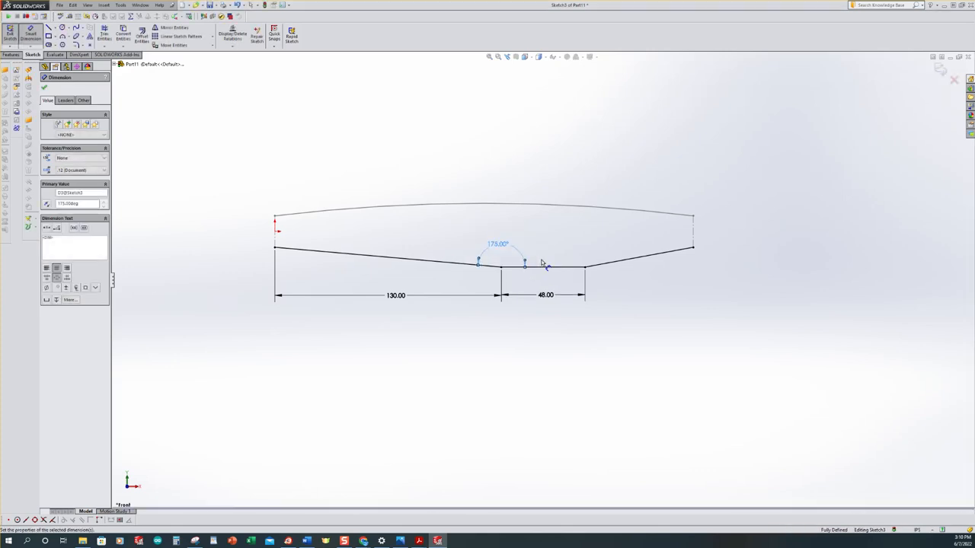
Finish dimensioning the lower edge of the beam and close its sketch
left_click(751, 290)
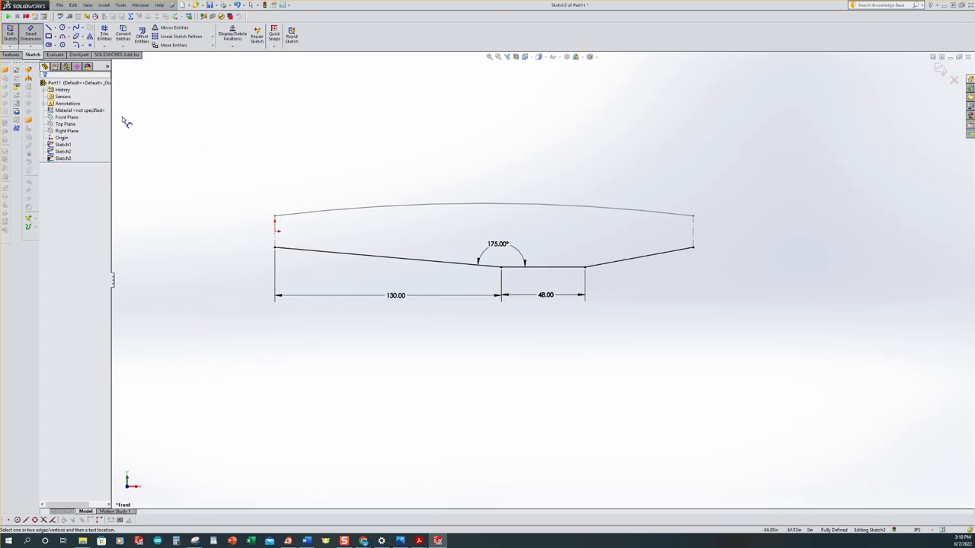
left_click(10, 33)
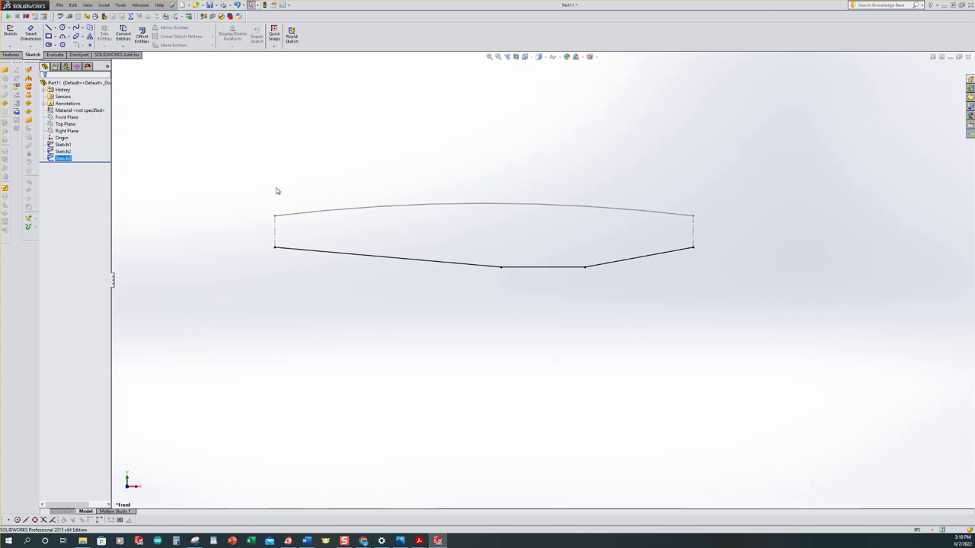
left_click(9, 34)
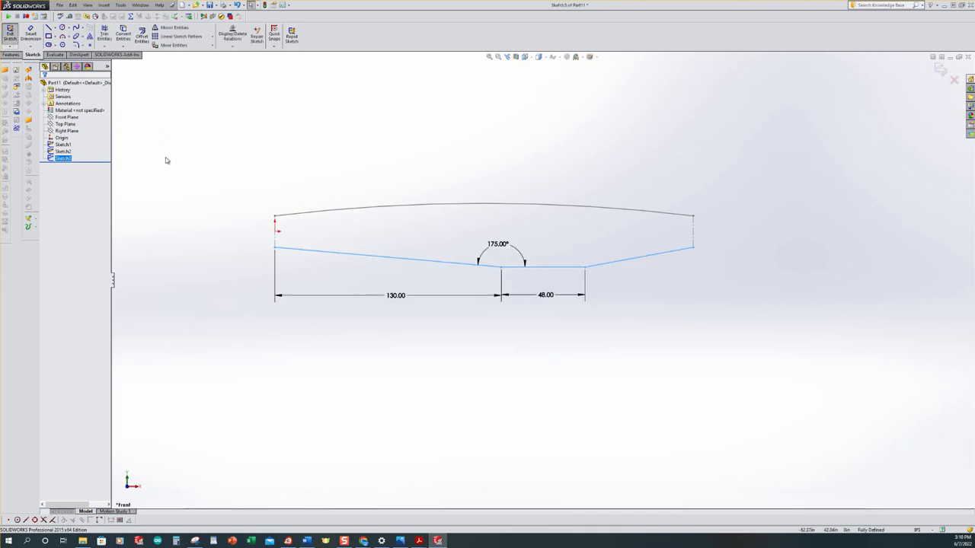
left_click(9, 34)
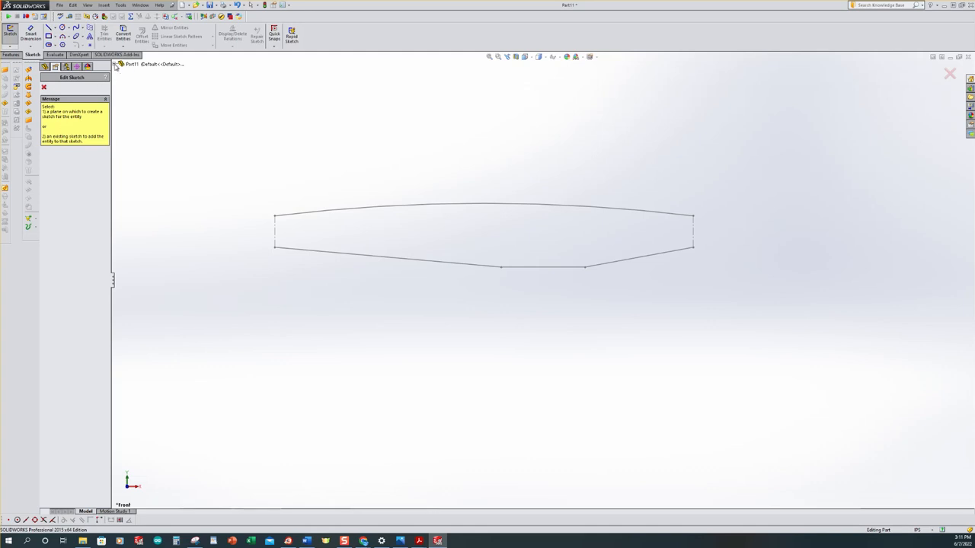
Create a new sketch on the Right Plane and view it normal to that plane
left_click(115, 66)
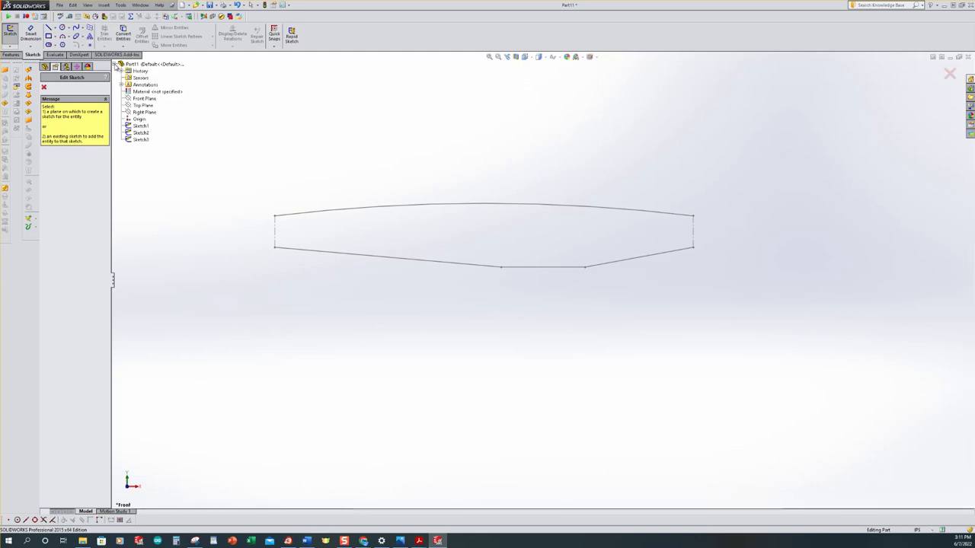
left_click(144, 113)
key("ctrl+8")
scroll(487, 226, "up", 3)
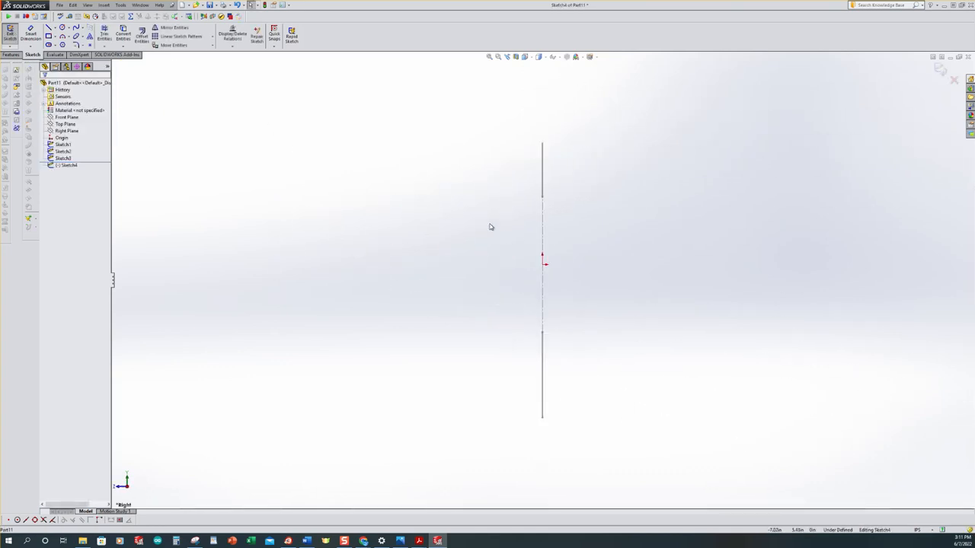
scroll(541, 237, "down", 1)
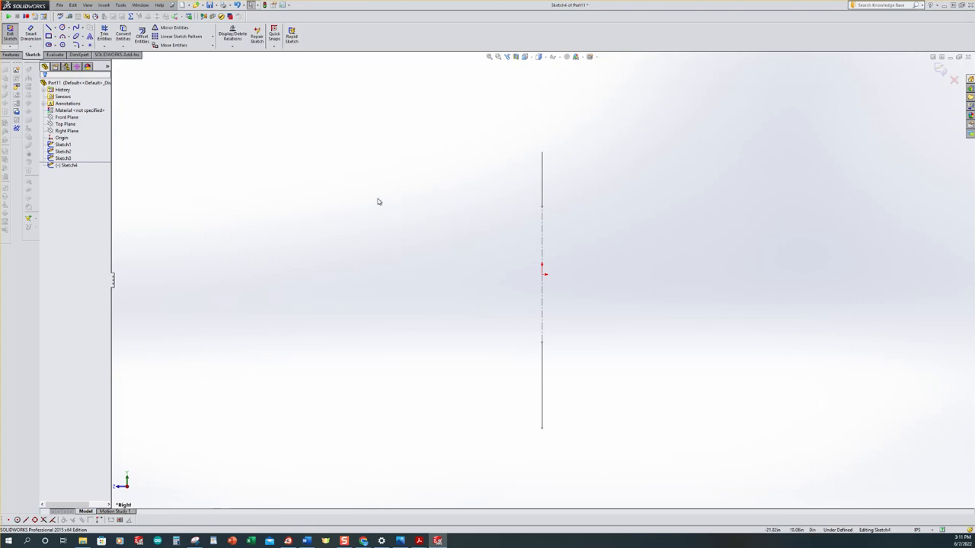
Sketch a closed I-shaped profile of horizontal and vertical lines, about 14 in wide, beside the end centerline
left_click(48, 28)
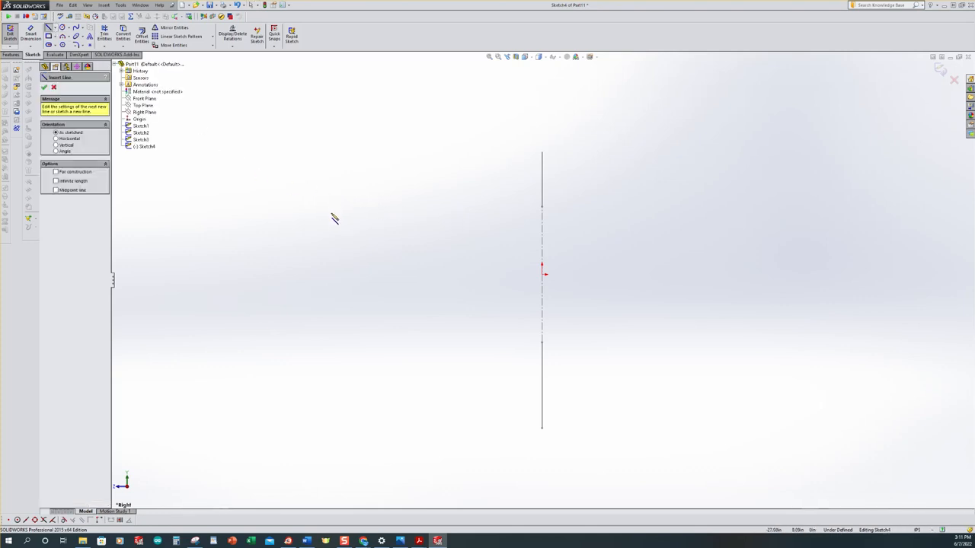
left_click(327, 208)
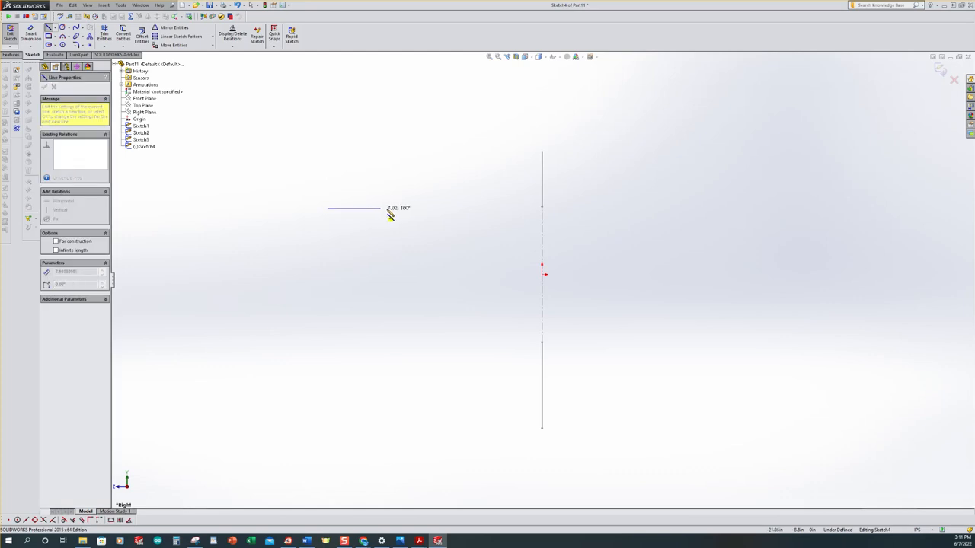
left_click(432, 208)
left_click(433, 229)
left_click(398, 229)
left_click(398, 318)
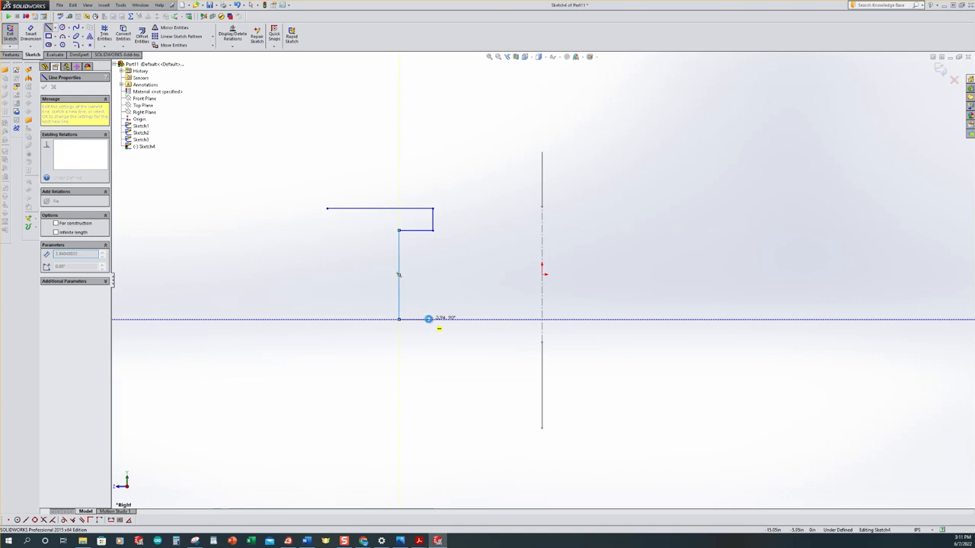
left_click(428, 318)
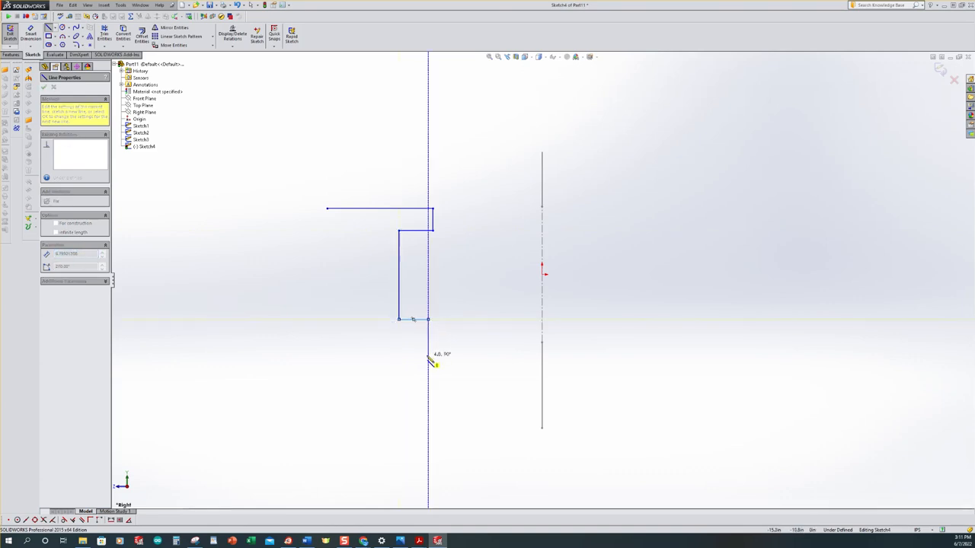
left_click(428, 355)
left_click(328, 355)
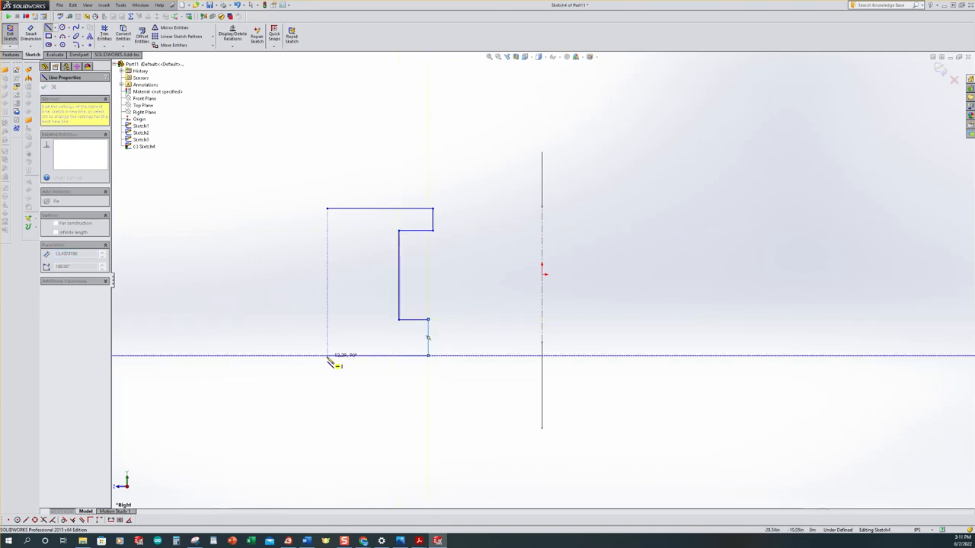
left_click(329, 323)
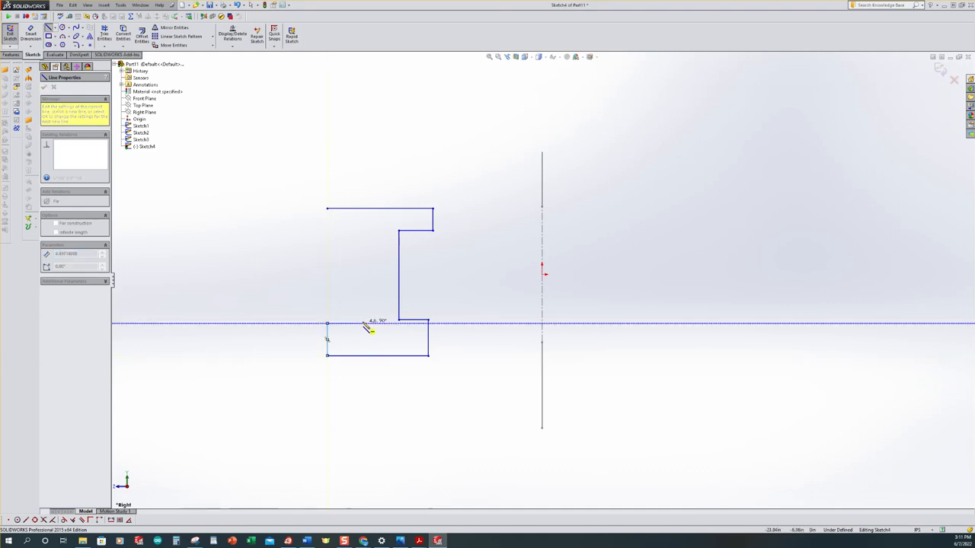
left_click(364, 323)
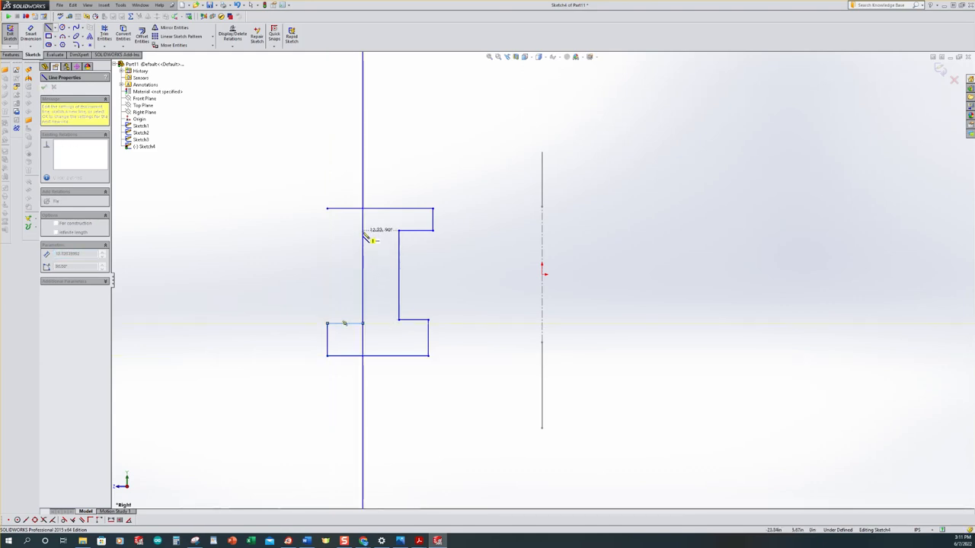
left_click(343, 233)
left_click(329, 231)
left_click(327, 209)
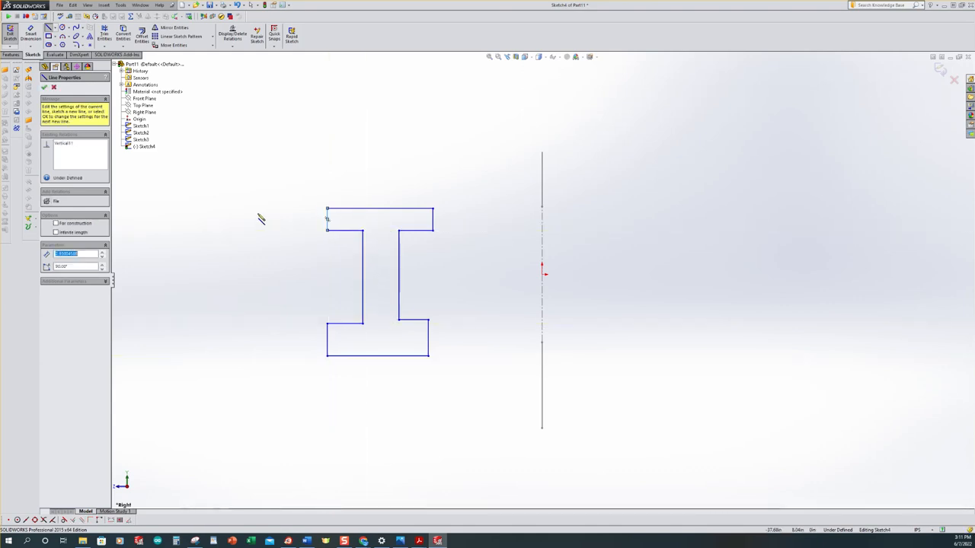
Add an Equal relation between the four short vertical end lines of the I-profile's flanges
left_click(234, 48)
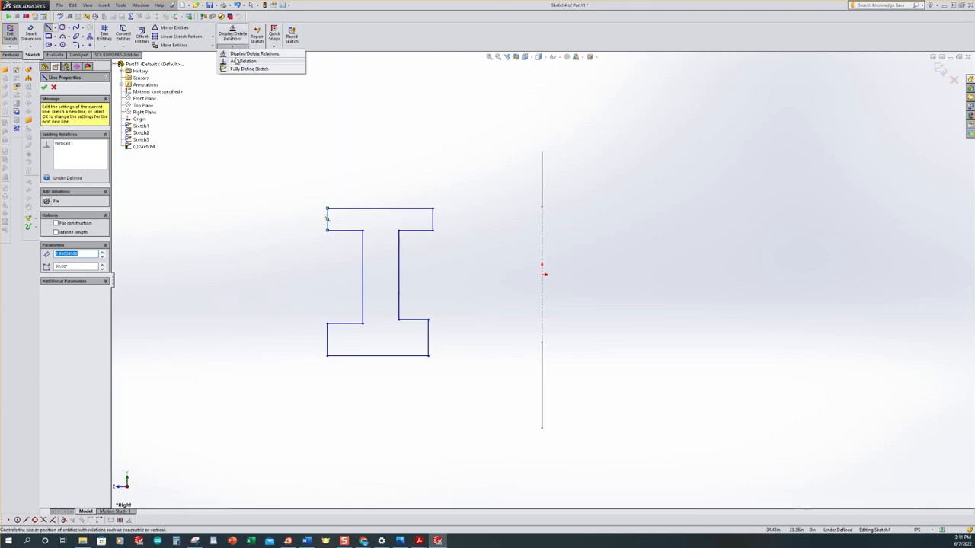
left_click(236, 61)
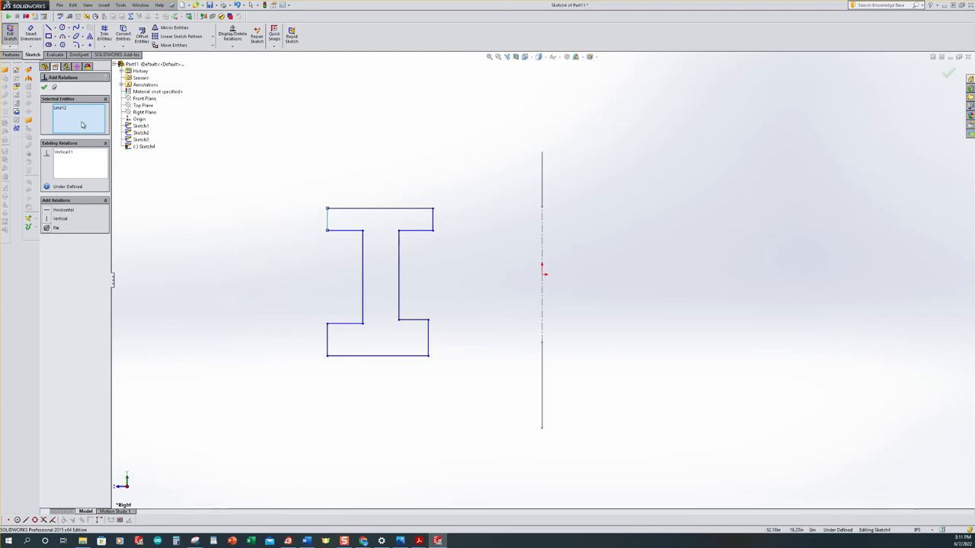
left_click(327, 346)
left_click(429, 338)
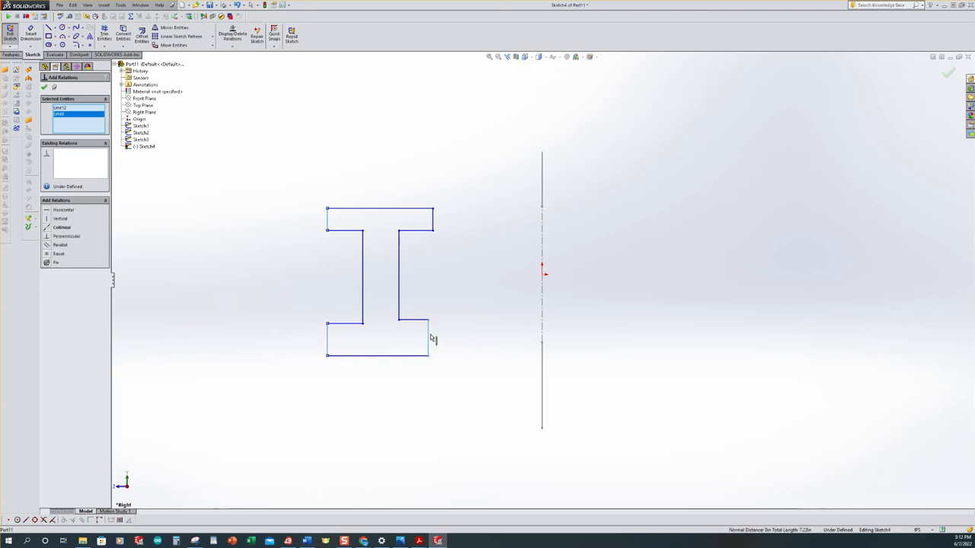
left_click(433, 221)
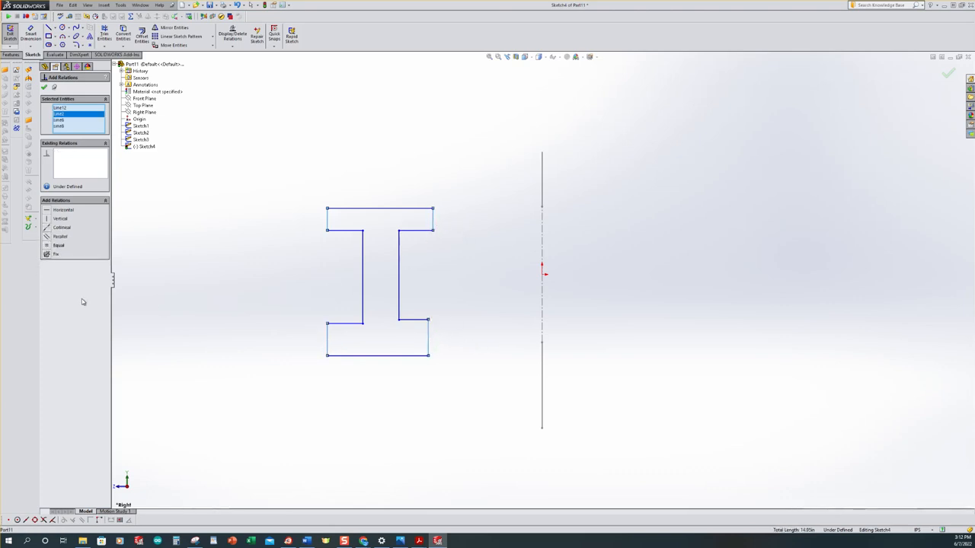
left_click(46, 246)
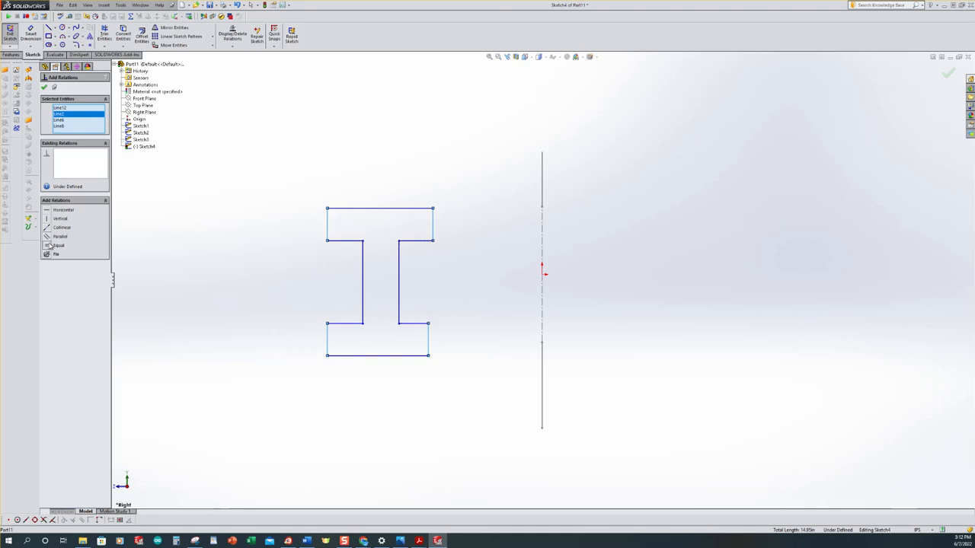
Add an Equal relation between the four inner horizontal flange lines beside the web
left_click(347, 326)
left_click(407, 325)
left_click(416, 241)
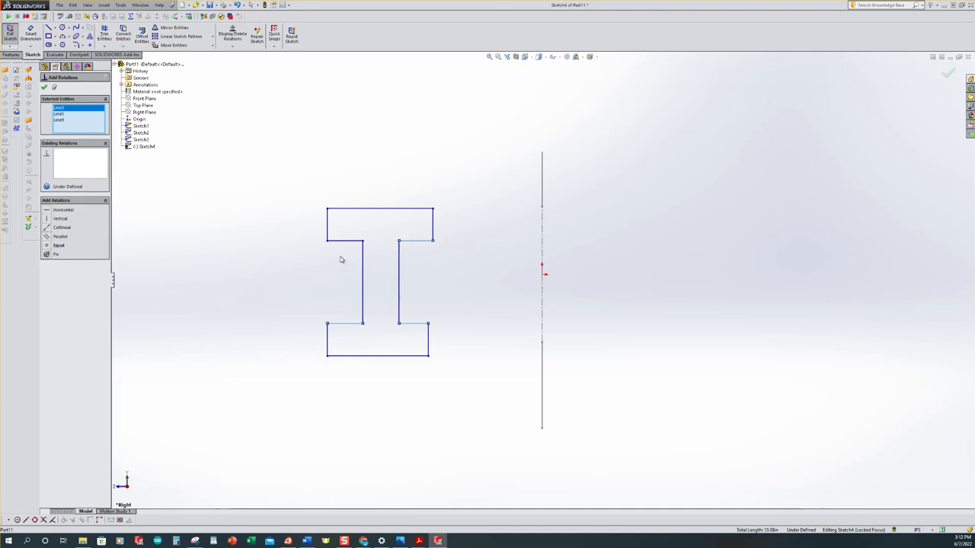
left_click(347, 241)
left_click(47, 246)
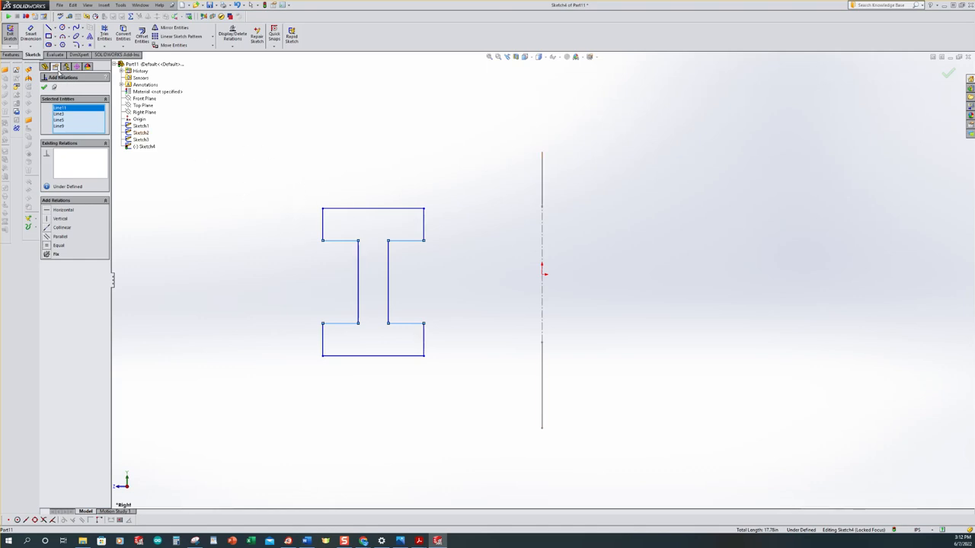
Check the section dimensions in the PDF drawing in Acrobat Reader, return to SOLIDWORKS and dimension the upper flange thickness as 1 in
left_click(31, 33)
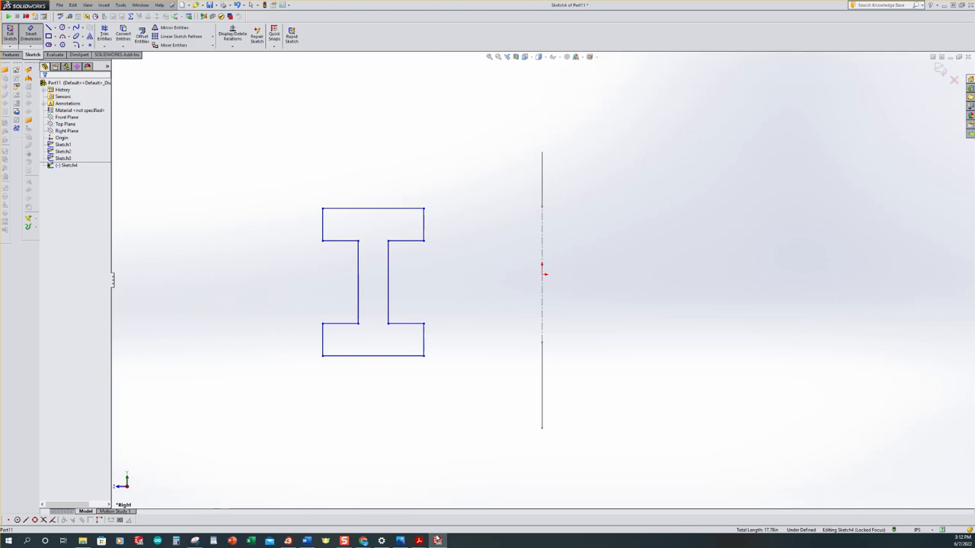
left_click(419, 541)
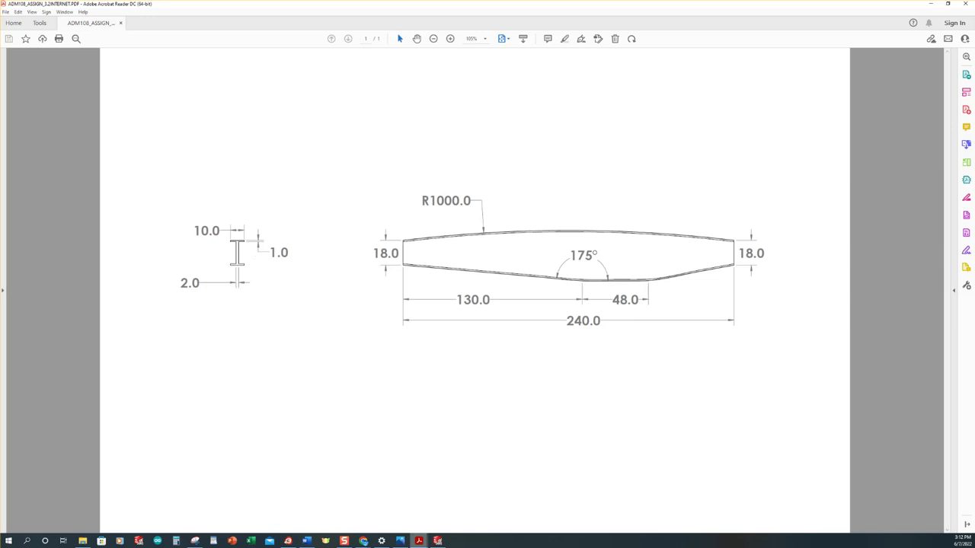
left_click(437, 540)
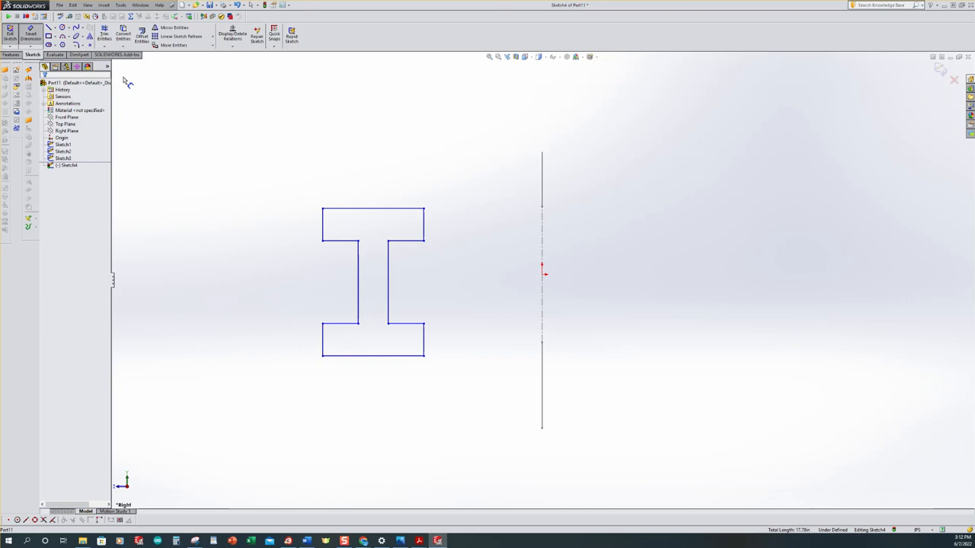
left_click(425, 224)
left_click(453, 228)
type("1")
key("Return")
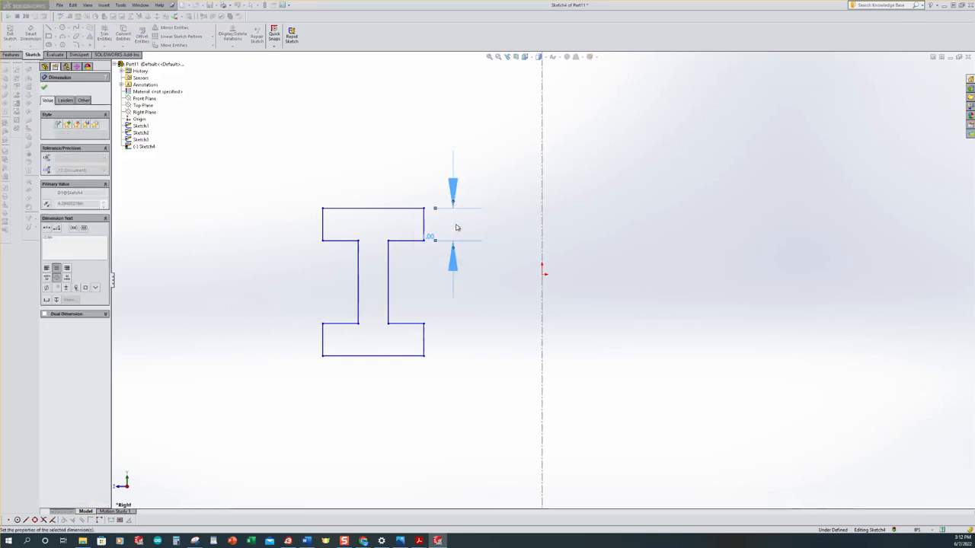
Dimension the web thickness between the two inner vertical lines as 2 in
left_click(388, 294)
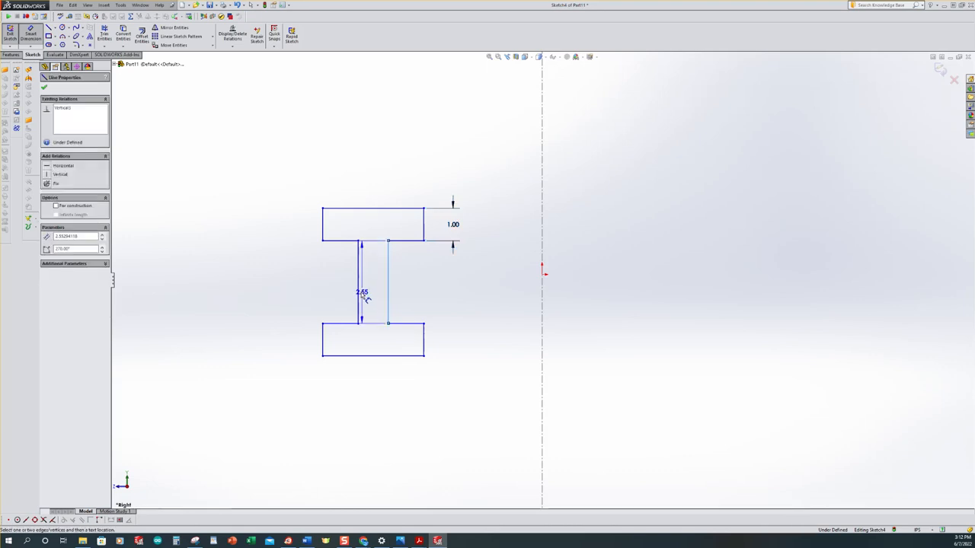
left_click(359, 296)
left_click(366, 383)
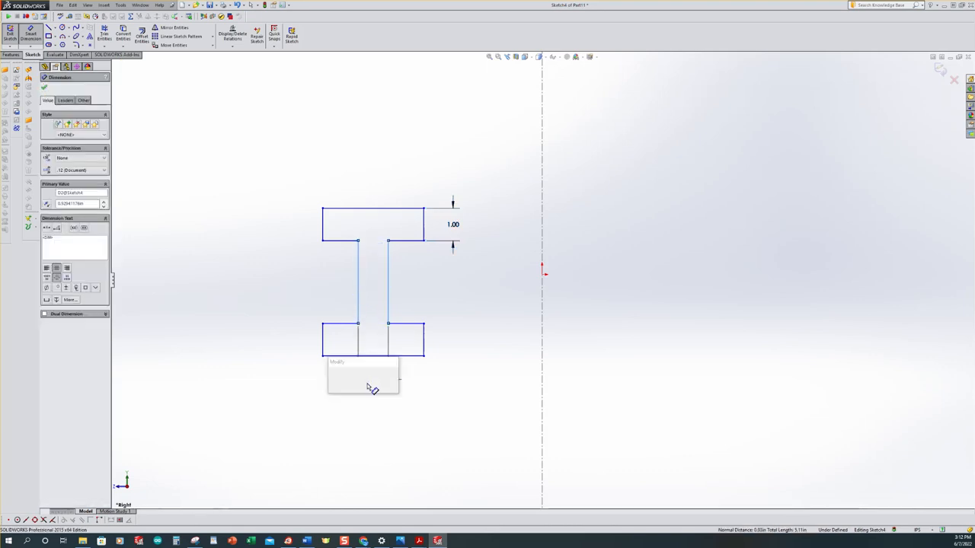
type("1")
key("Return")
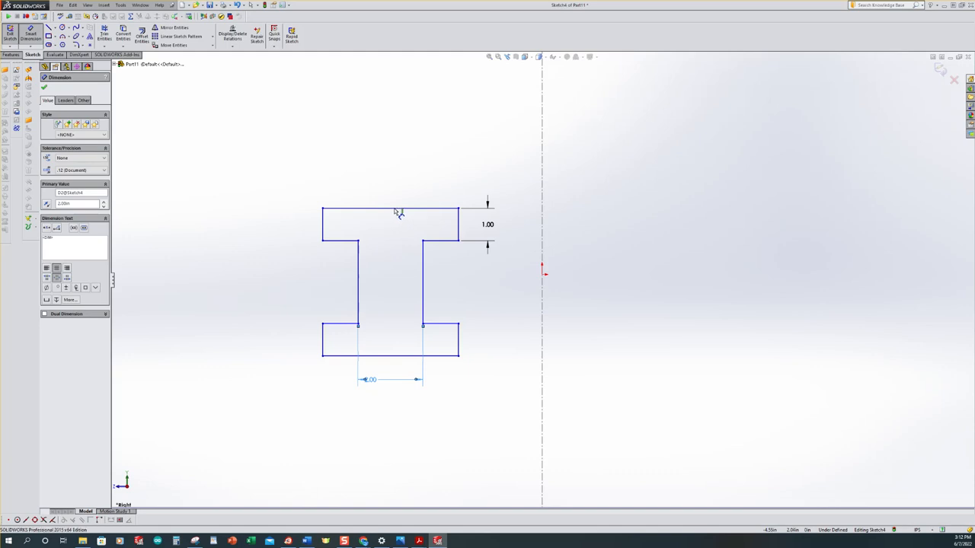
Dimension the top line of the I-profile as 10 in to set the flange width
left_click(392, 209)
left_click(381, 202)
type("10")
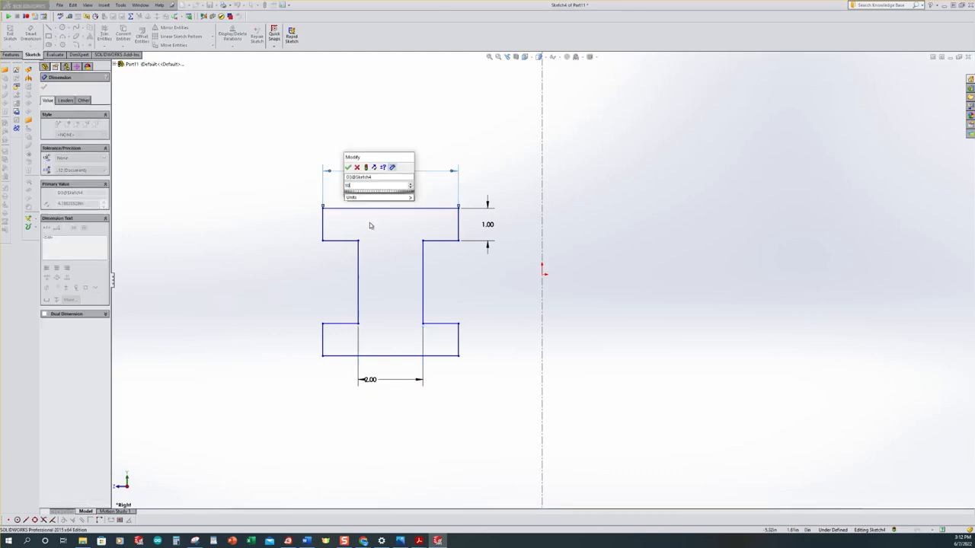
key("Return")
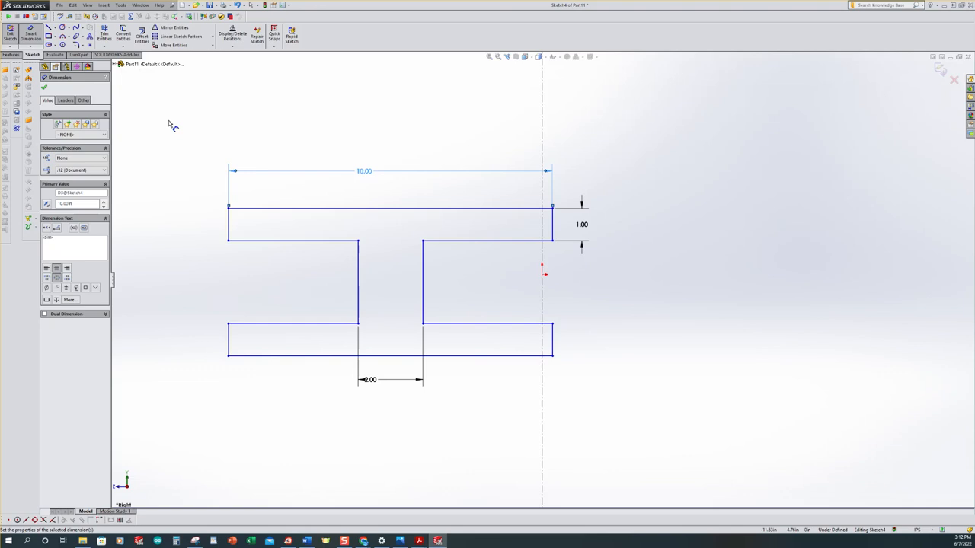
key("Escape")
Reposition the web thickness dimension so its text sits beside the arrows below the lower flange
key("z")
key("z")
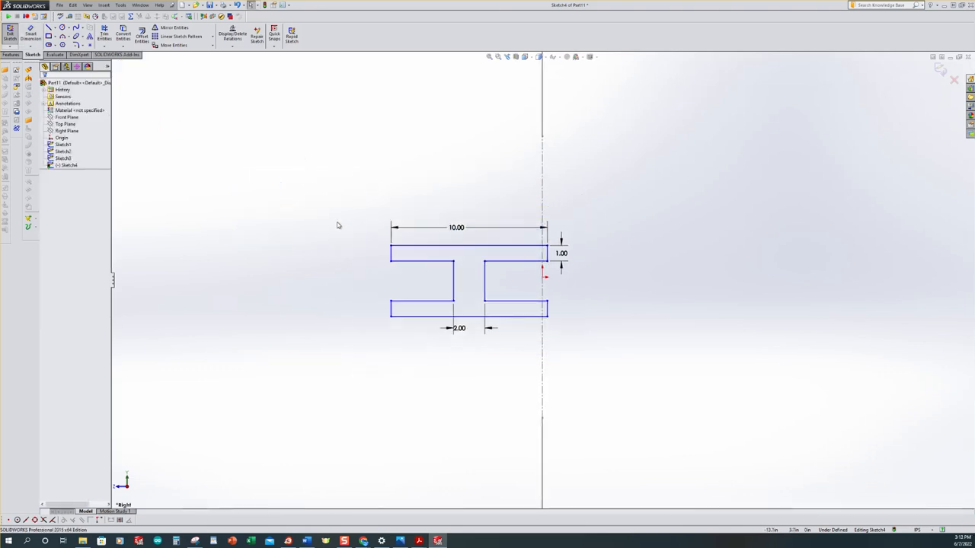
scroll(342, 269, "up", 2)
mouse_move(371, 252)
middle_mouse_down()
mouse_move(391, 263)
mouse_move(381, 260)
middle_mouse_up()
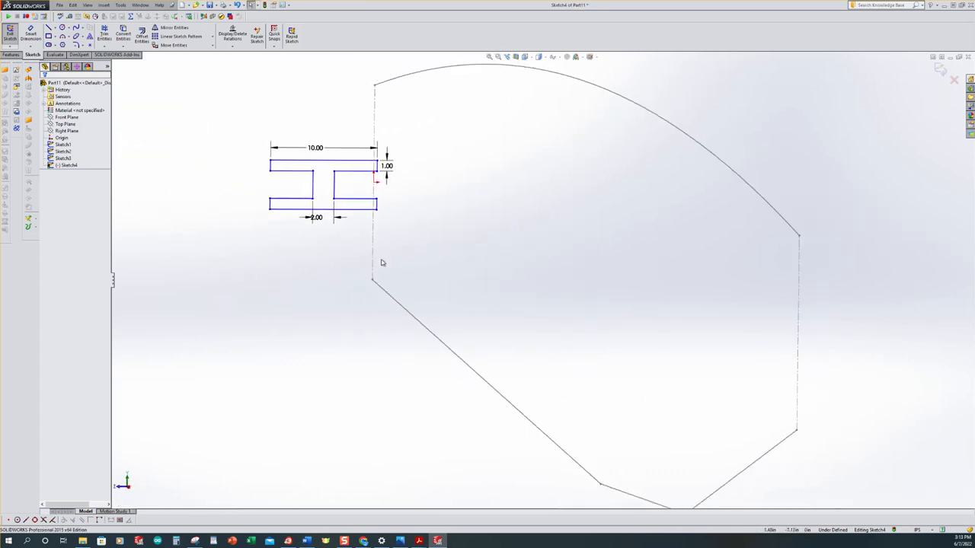
scroll(379, 255, "up", 3)
scroll(451, 208, "down", 1)
scroll(430, 268, "down", 1)
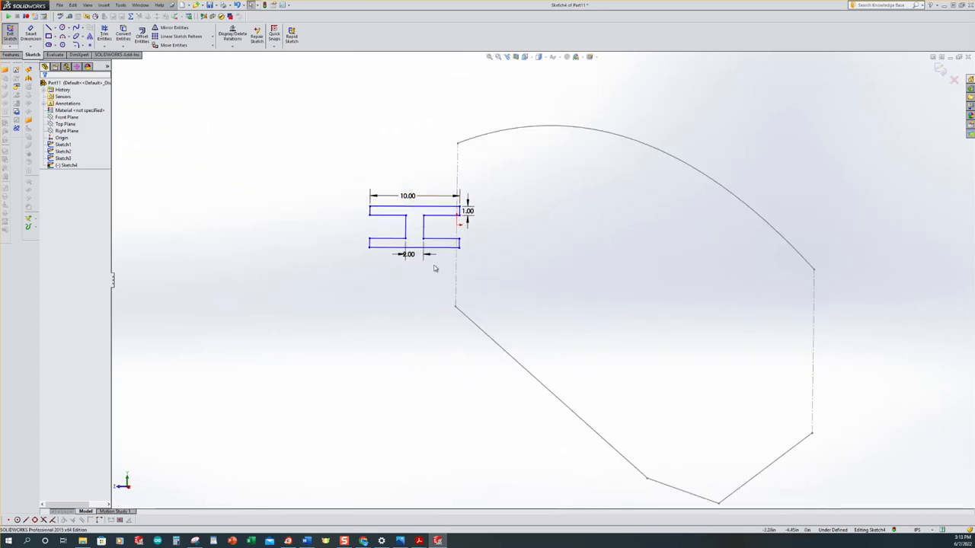
left_click_drag(410, 265, 381, 266)
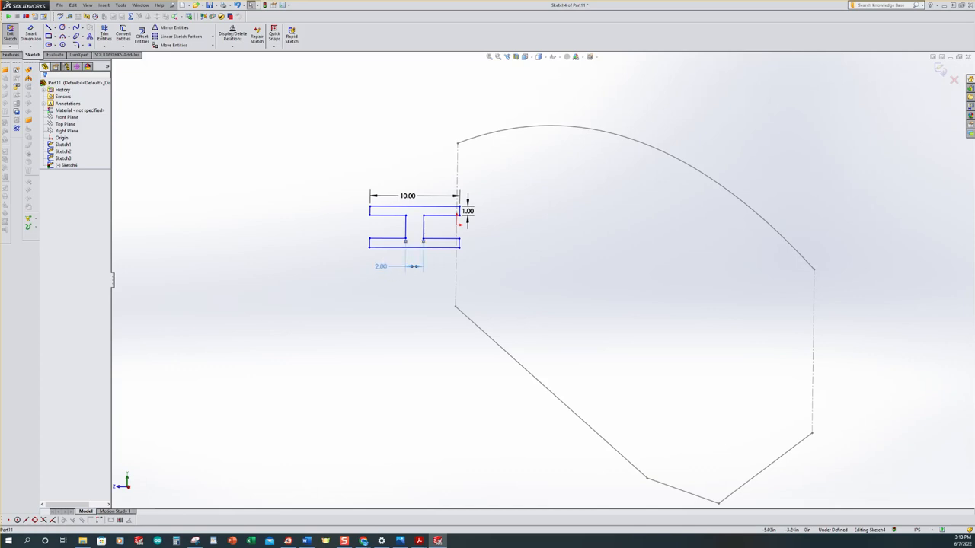
left_click(289, 144)
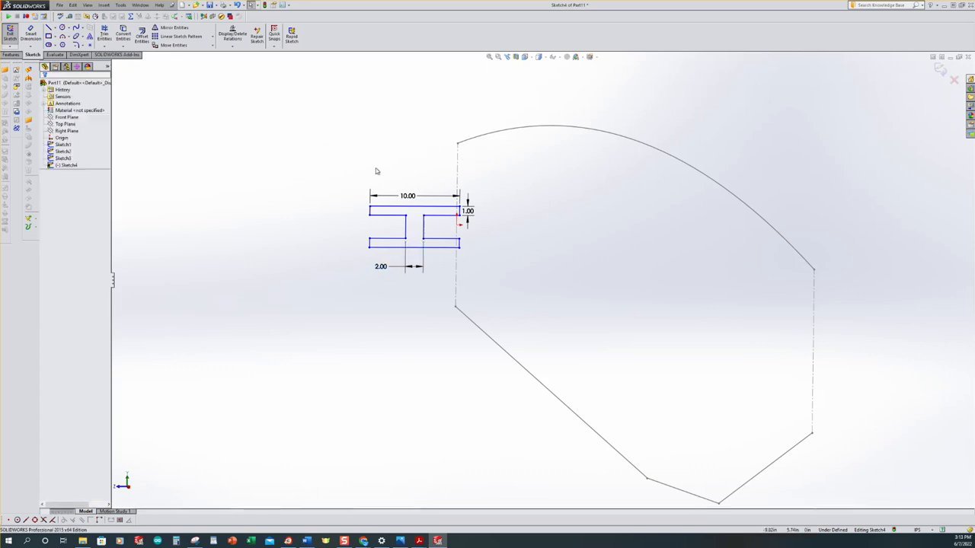
Add a Midpoint relation between the I-profile's top line and the start point of the upper layout arc
left_click(232, 47)
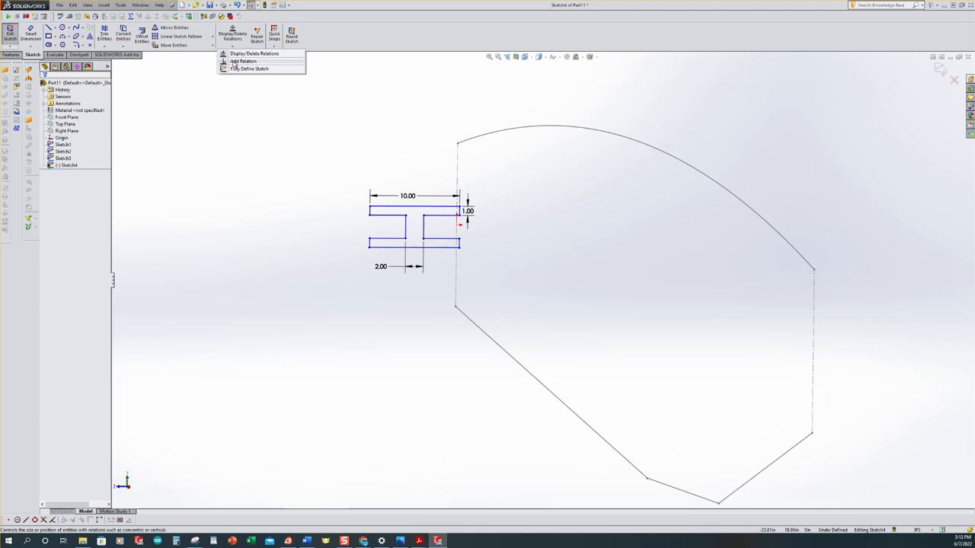
left_click(242, 61)
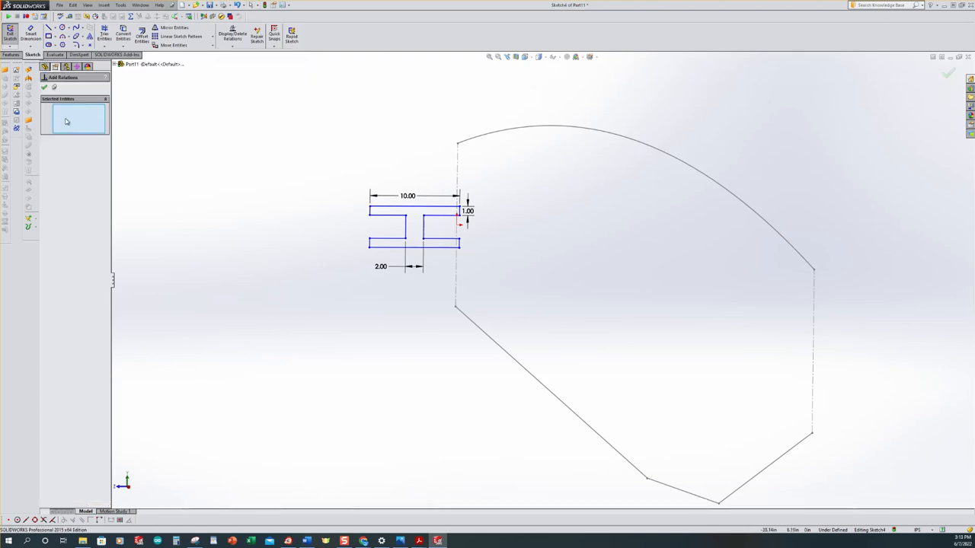
left_click(417, 210)
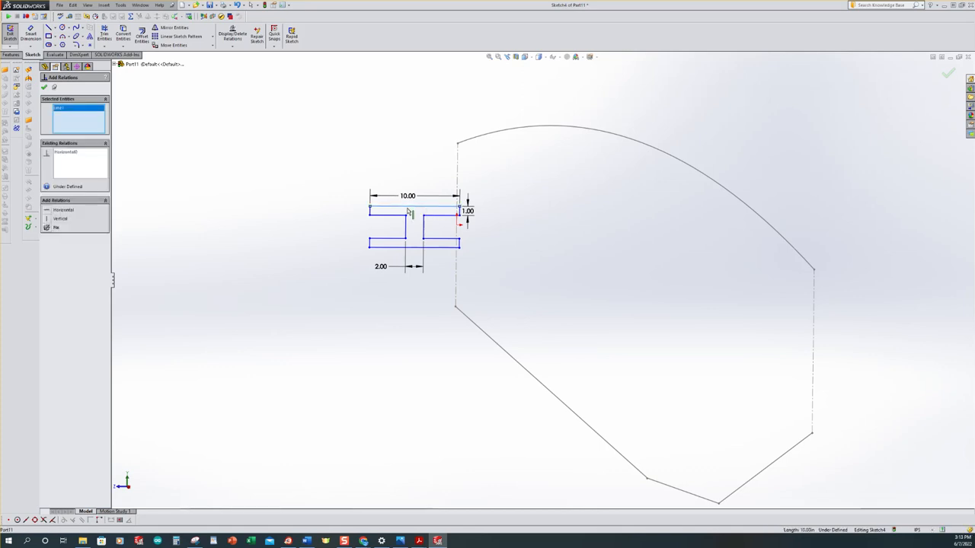
left_click(458, 144)
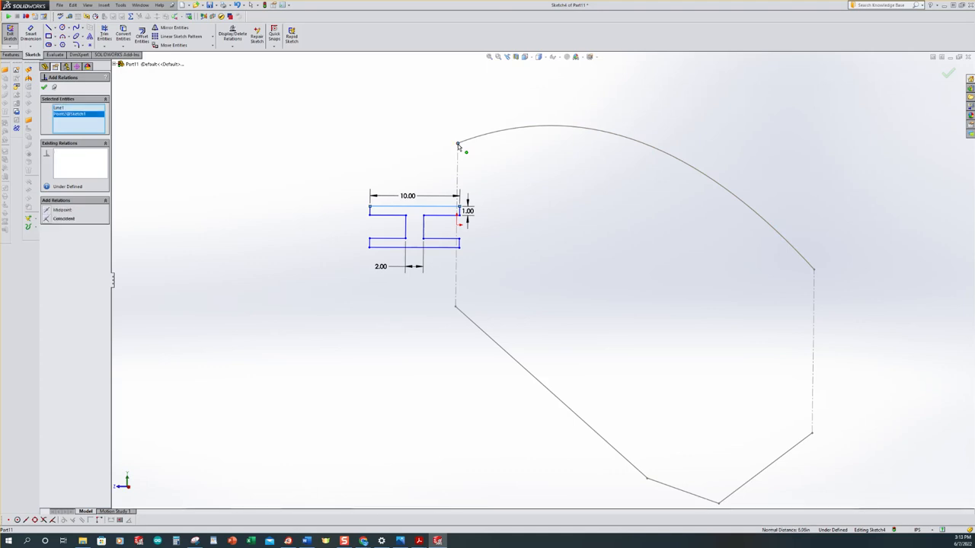
left_click(48, 211)
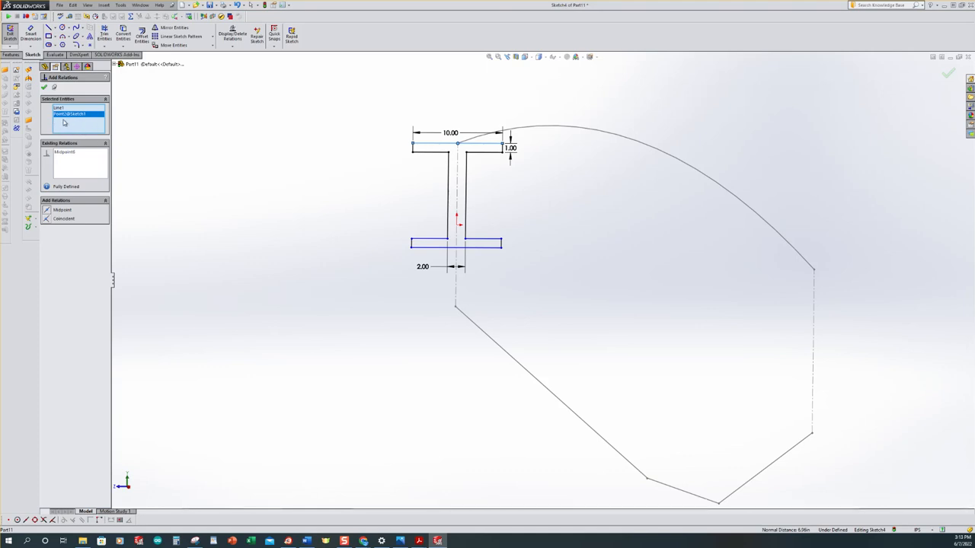
Add a Coincident relation between the I-profile's bottom line and the start point of the lower layout line
left_click(462, 247)
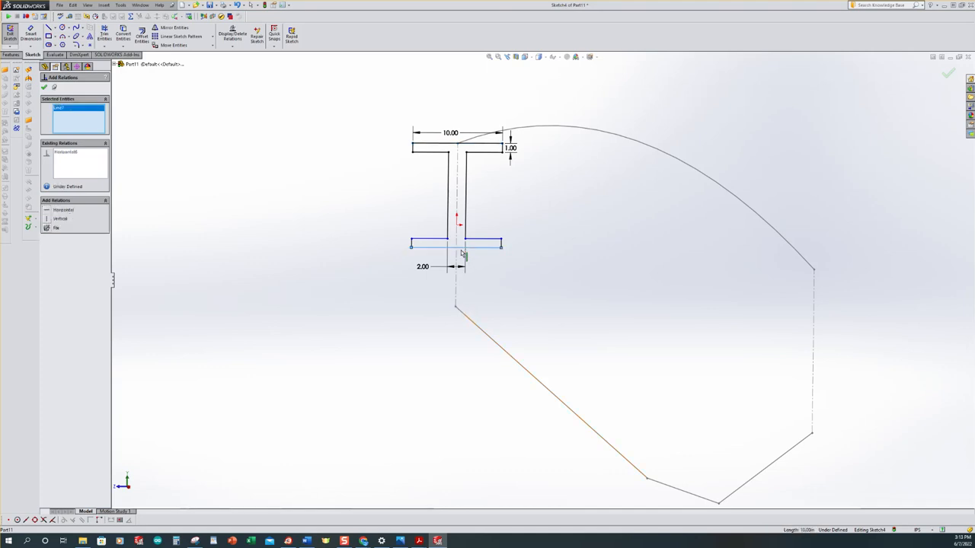
left_click(456, 307)
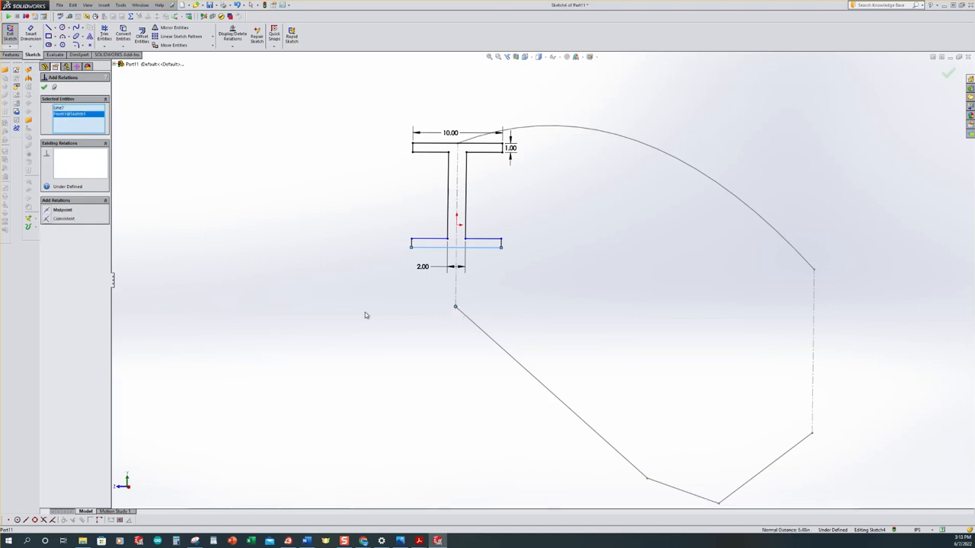
left_click(47, 219)
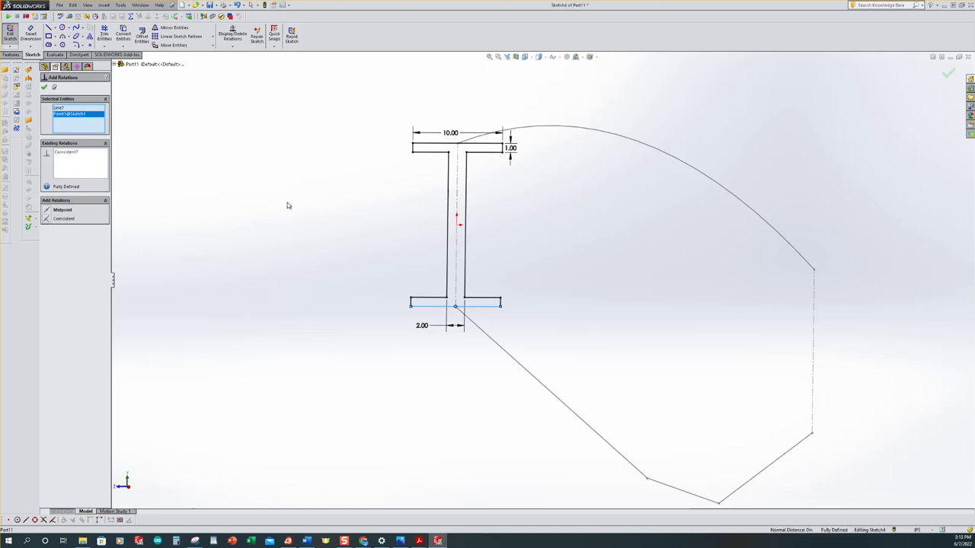
left_click(44, 87)
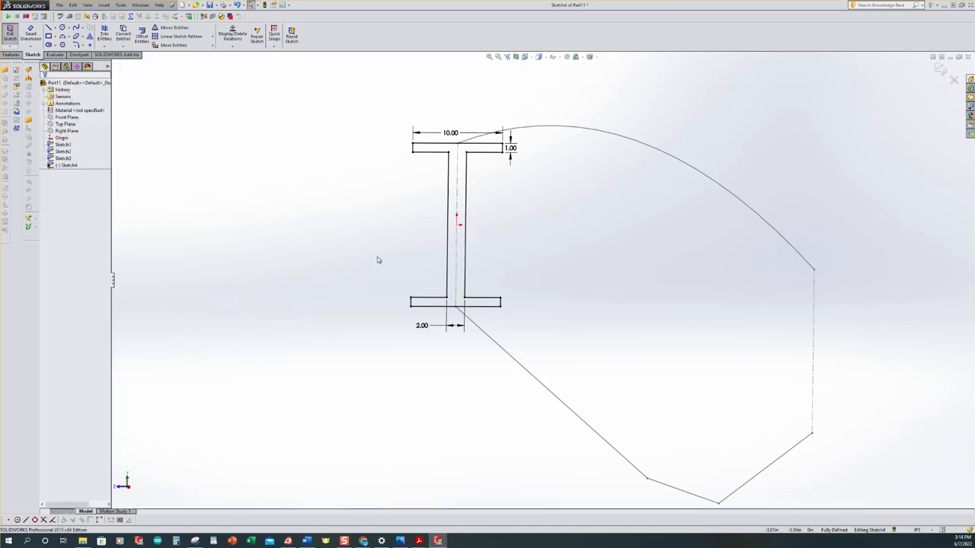
Finish the I-profile sketch and show all sketches in isometric view
key("f")
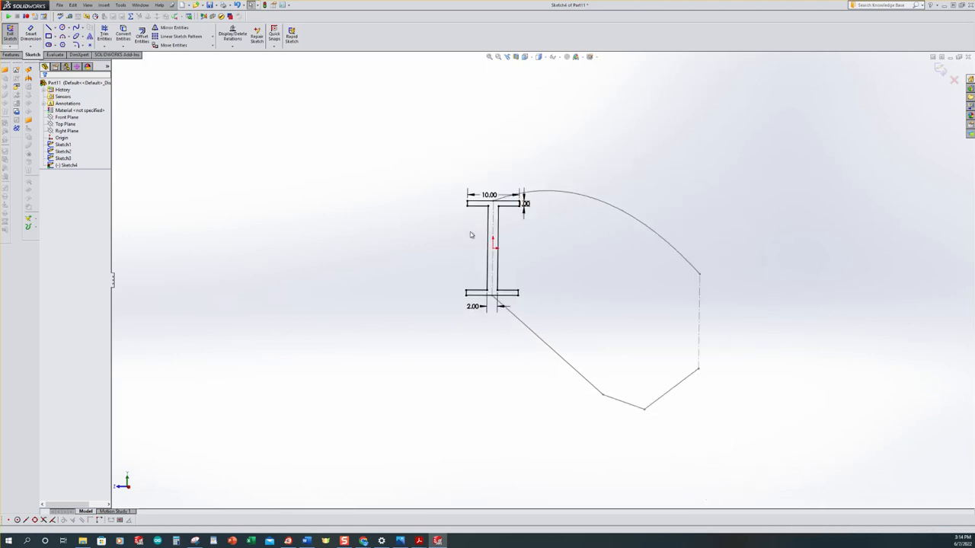
left_click(11, 34)
left_click(287, 173)
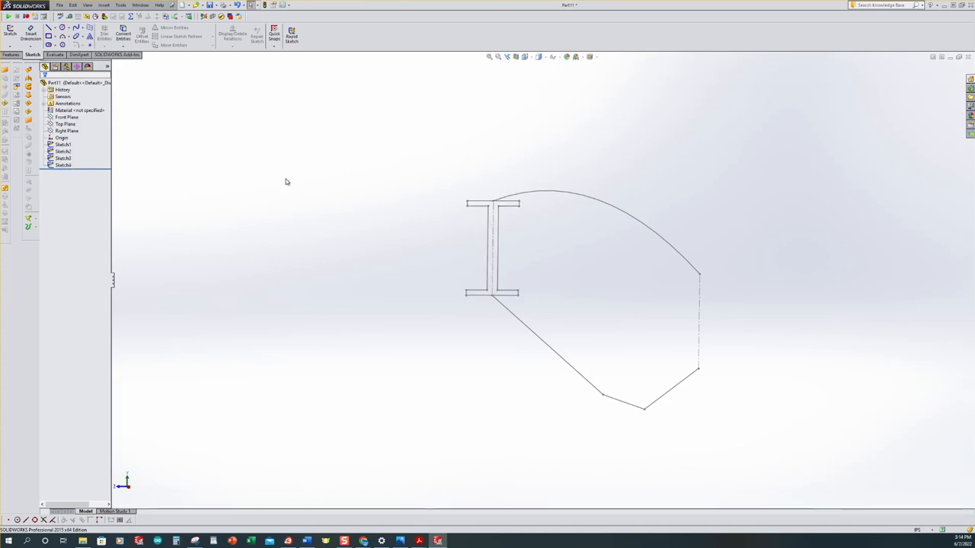
key("ctrl+7")
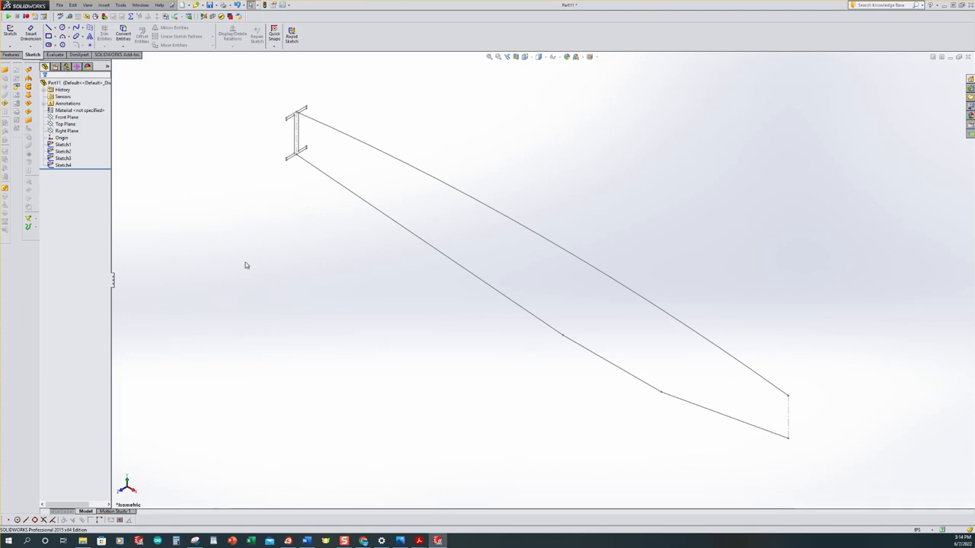
left_click(67, 166)
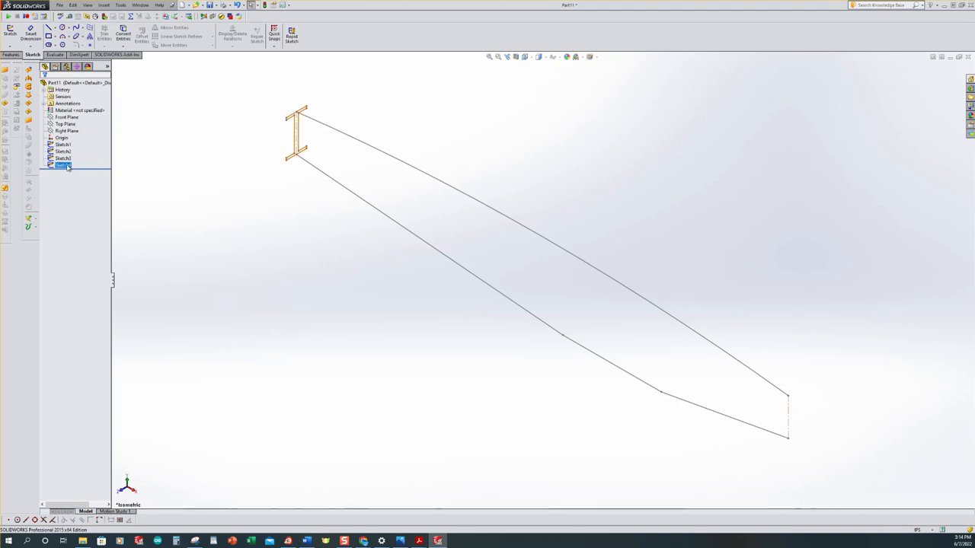
left_click(64, 152)
left_click(63, 145)
left_click(178, 157)
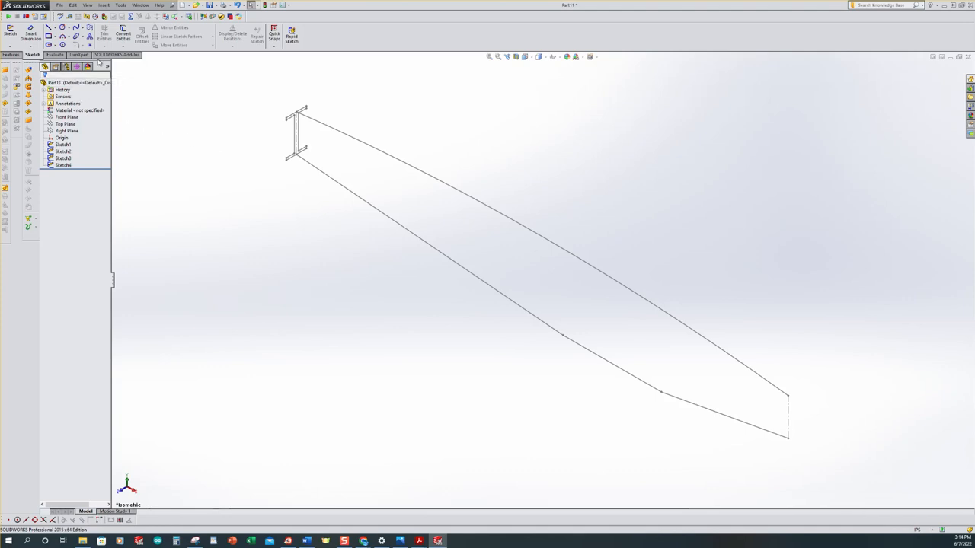
Start a Swept Boss/Base with the I-section sketch as profile and the segmented lower edge sketch as path
left_click(12, 55)
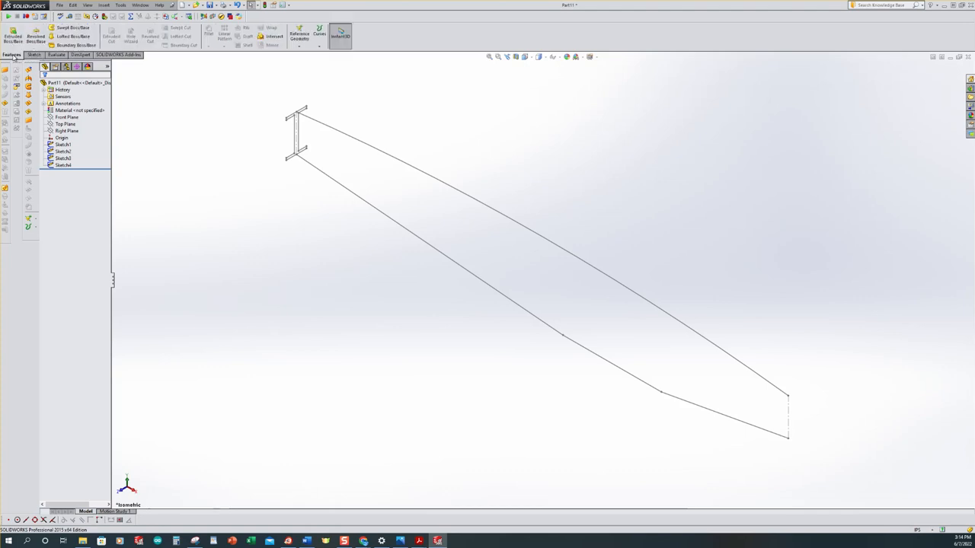
left_click(70, 28)
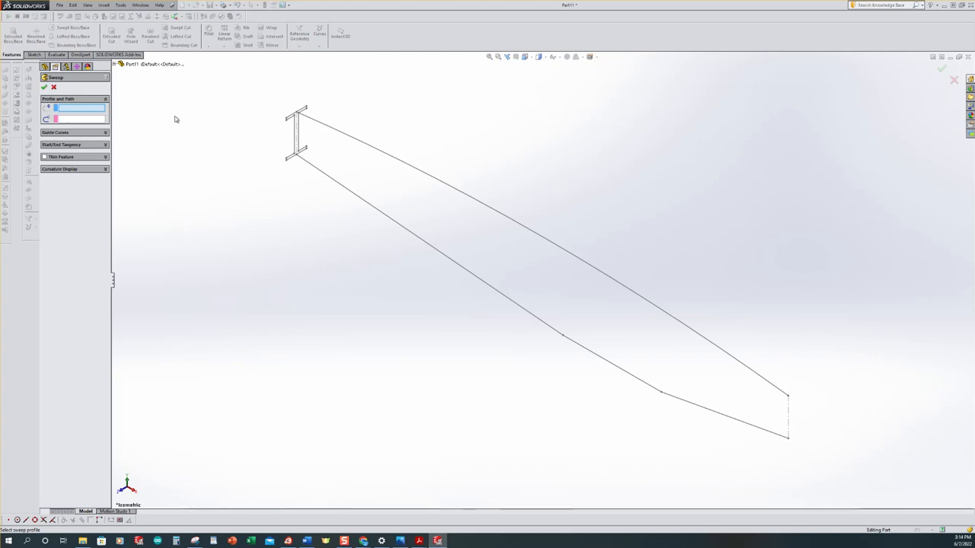
left_click(300, 136)
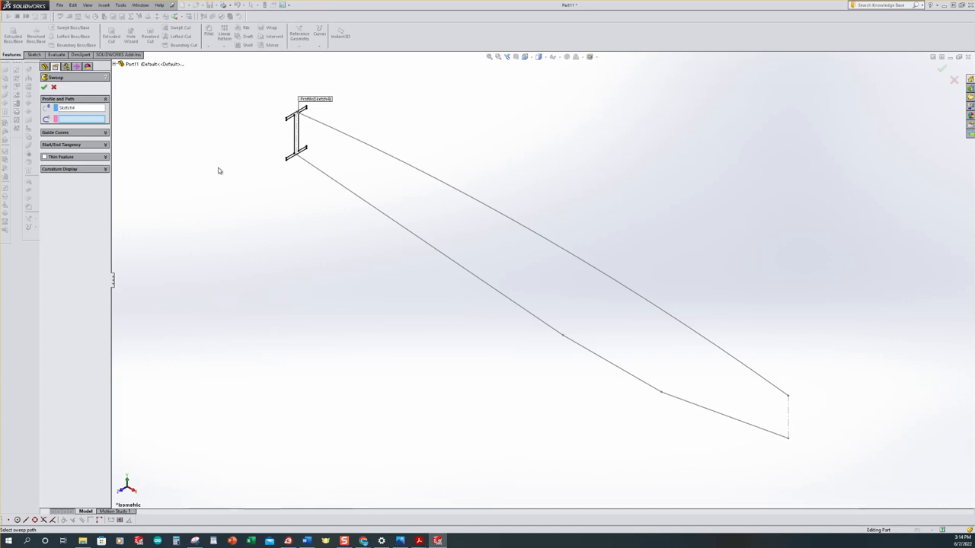
left_click(314, 171)
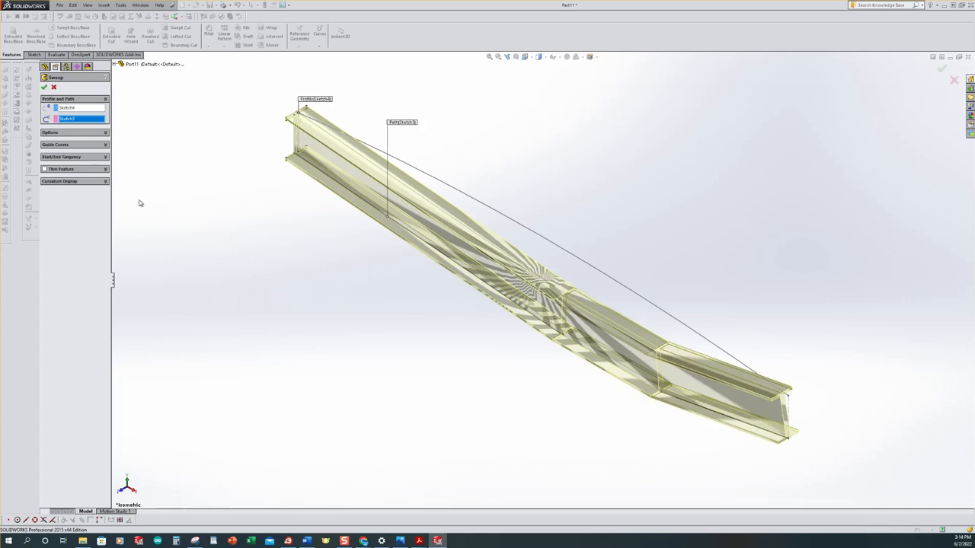
Add the curved upper edge sketch as the sweep's guide curve
left_click(105, 136)
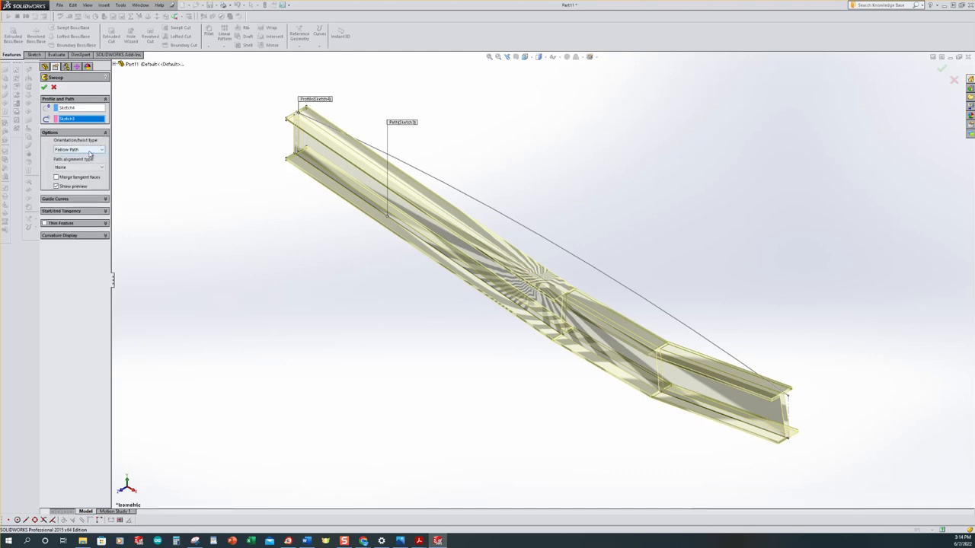
left_click(55, 200)
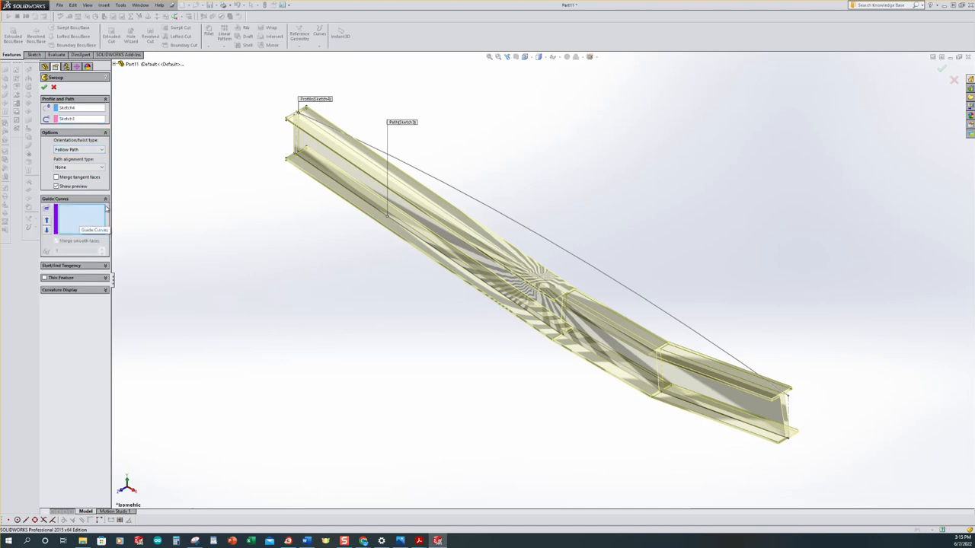
left_click(426, 177)
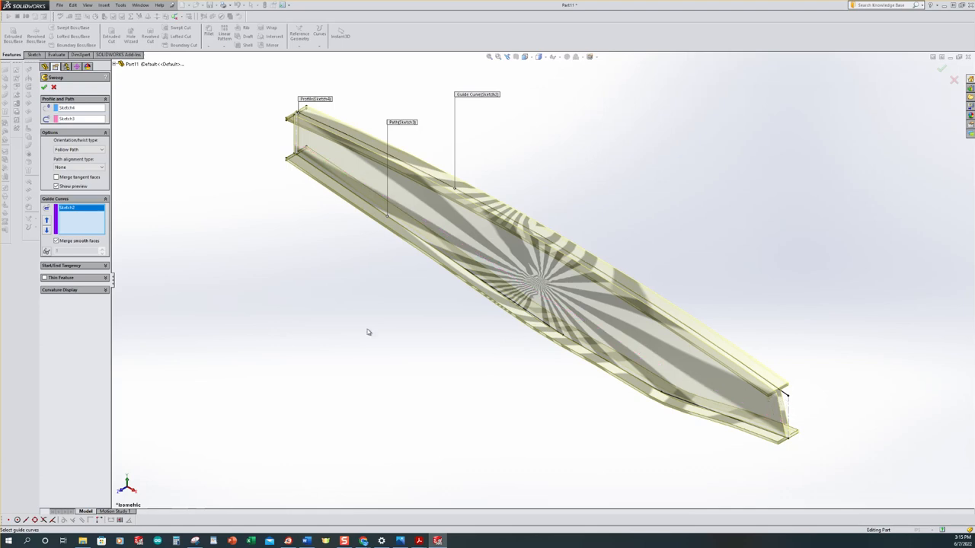
Set the sweep's orientation/twist type to Keep normal constant, create the solid beam and show it in isometric view
middle_click_drag(209, 256, 516, 357)
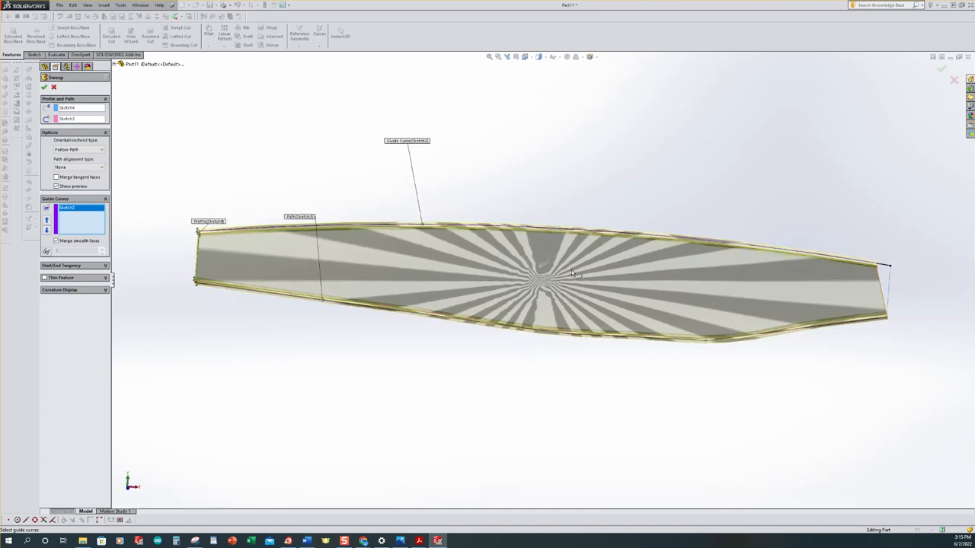
left_click(95, 149)
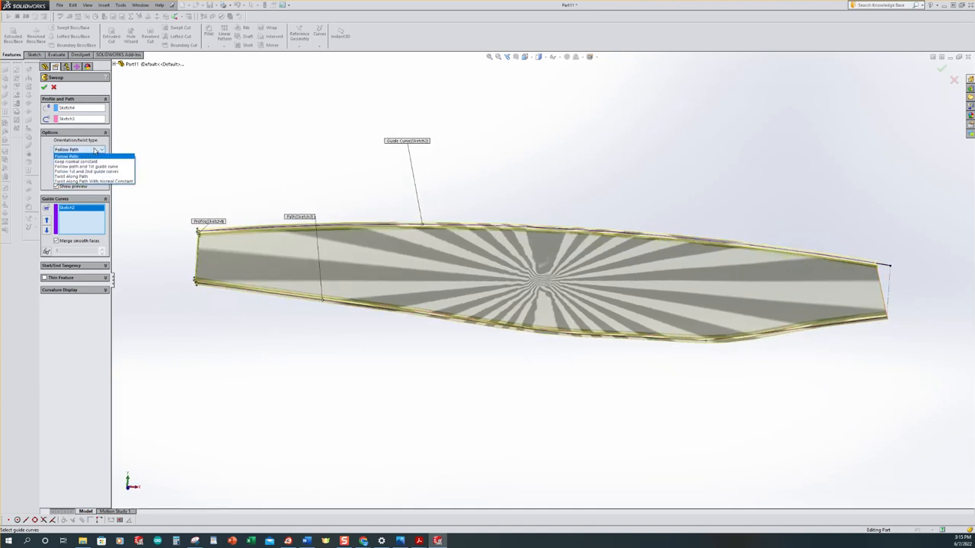
left_click(89, 161)
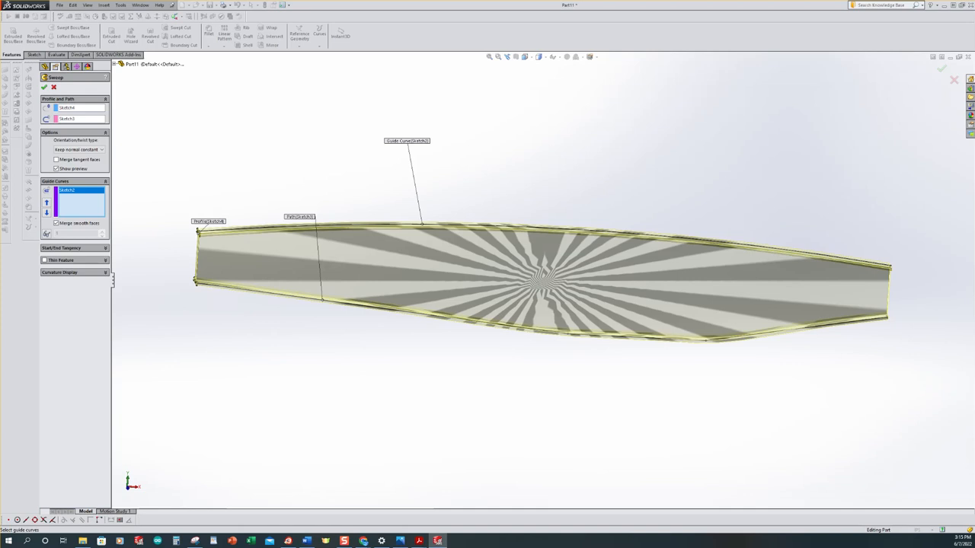
left_click(44, 89)
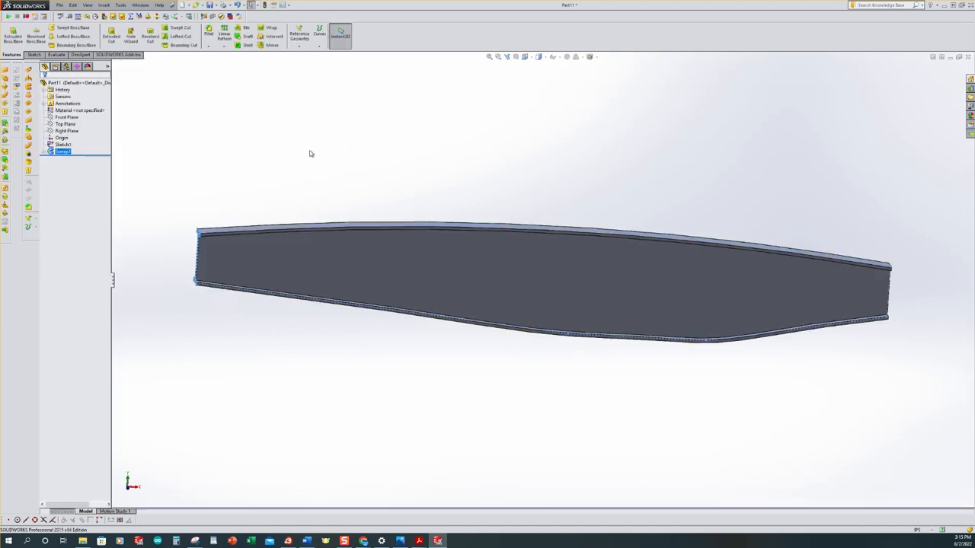
middle_click_drag(535, 187, 326, 260)
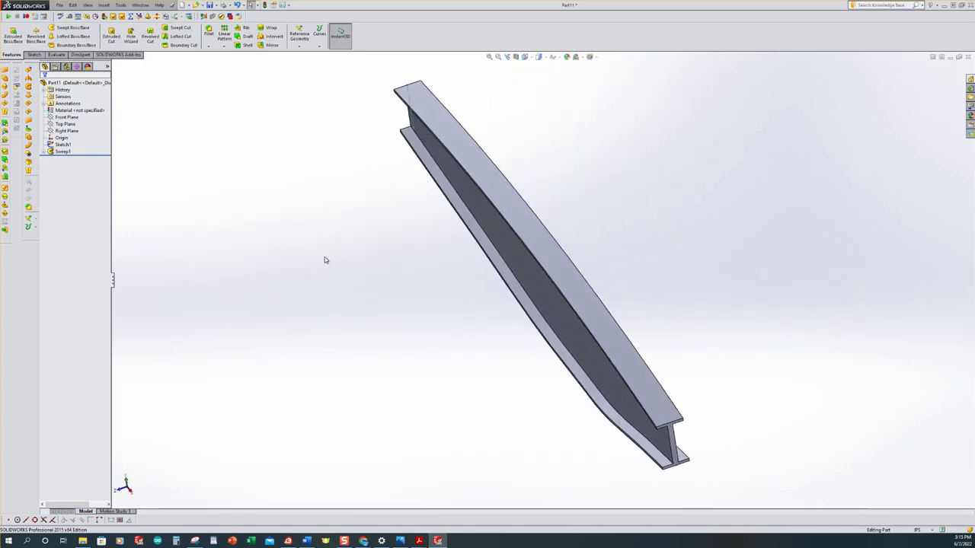
key("ctrl+7")
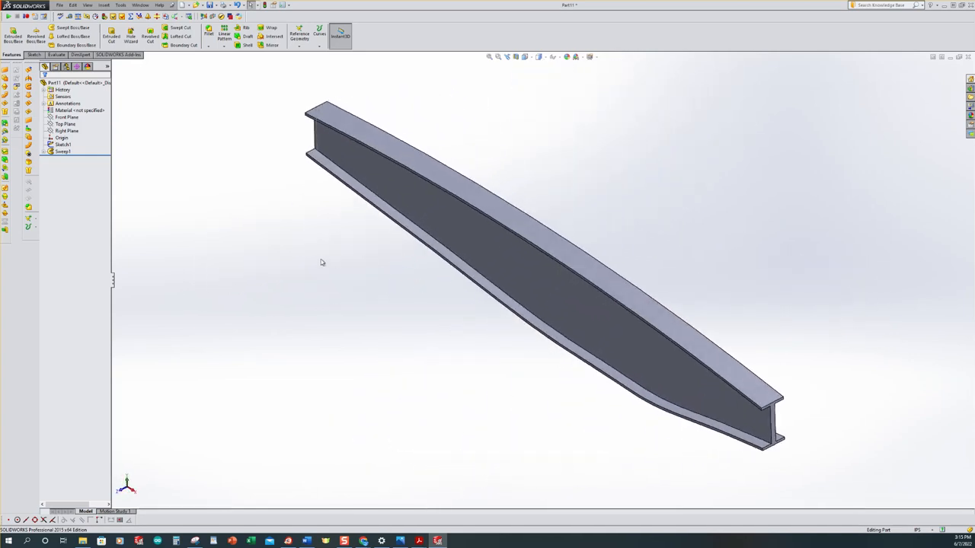